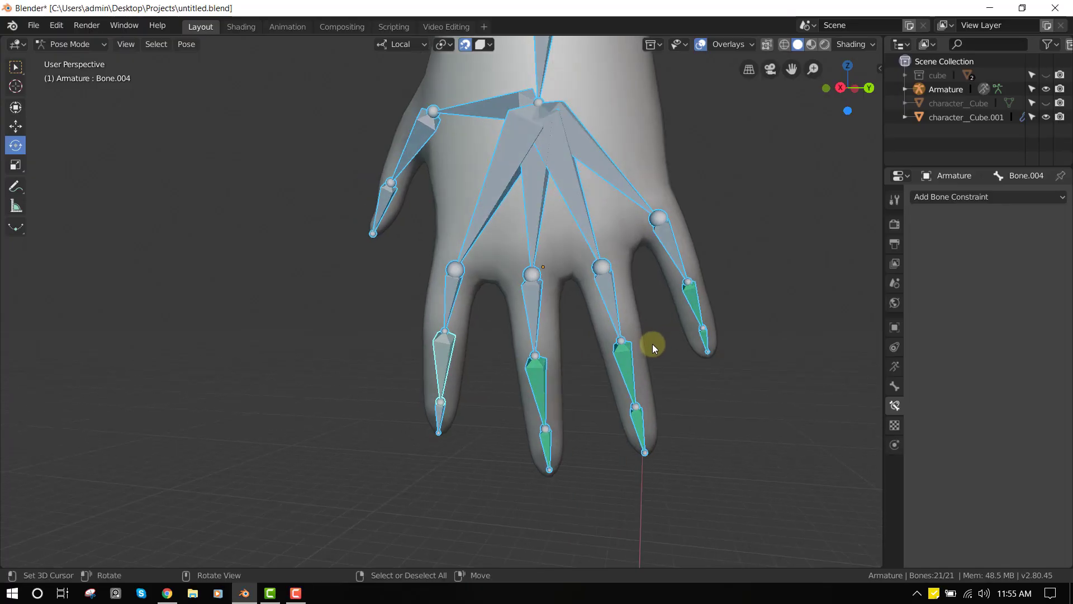
- Pose the middle, ring and little fingers from their base bones to test how the constrained joints follow
middle_drag(611, 349, 646, 328)
key(alt+a)
click(554, 314)
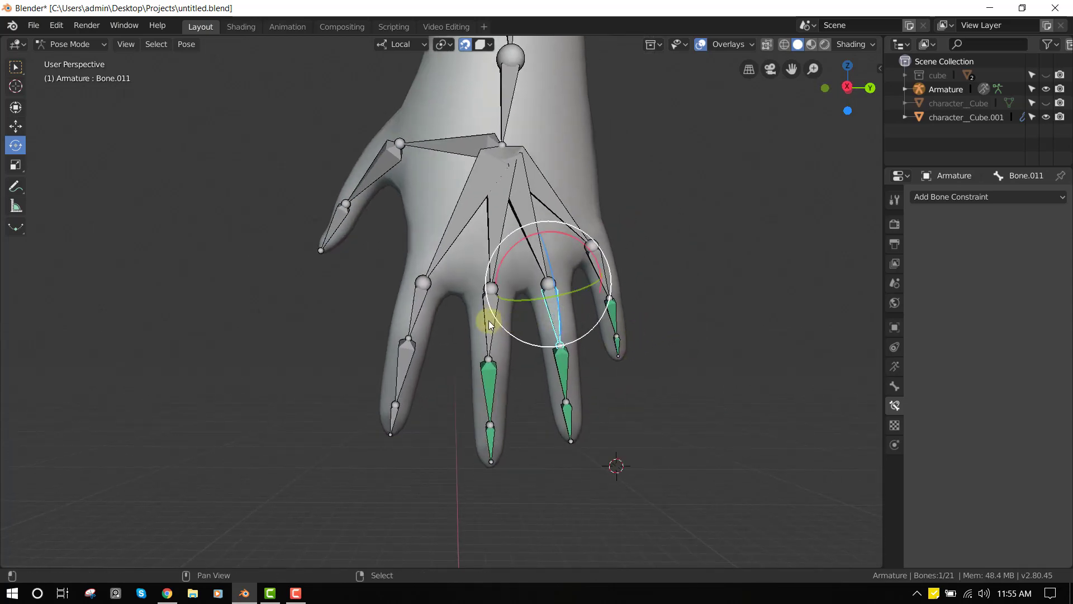
shift+click(488, 318)
shift+click(604, 276)
middle_drag(635, 303, 627, 327)
drag(627, 327, 708, 287)
scroll(708, 288, down, 1)
middle_drag(584, 321, 708, 311)
- Clear the rotation of all armature bones and deselect them
key(a)
key(alt+r)
scroll(550, 327, up, 2)
key(alt+a)
scroll(556, 339, up, 3)
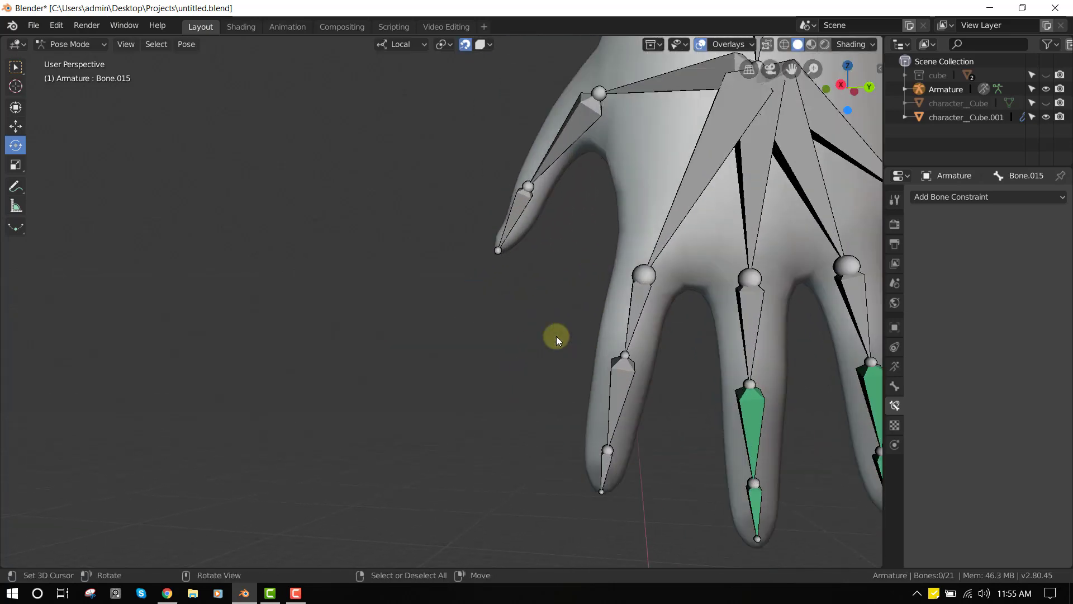
- Try a Copy Rotation constraint with Armature as target on the index finger's middle bone, and remove the constraint
scroll(602, 382, down, 2)
click(568, 360)
mouse_move(568, 360)
middle_down()
mouse_move(594, 355)
mouse_move(556, 354)
middle_up()
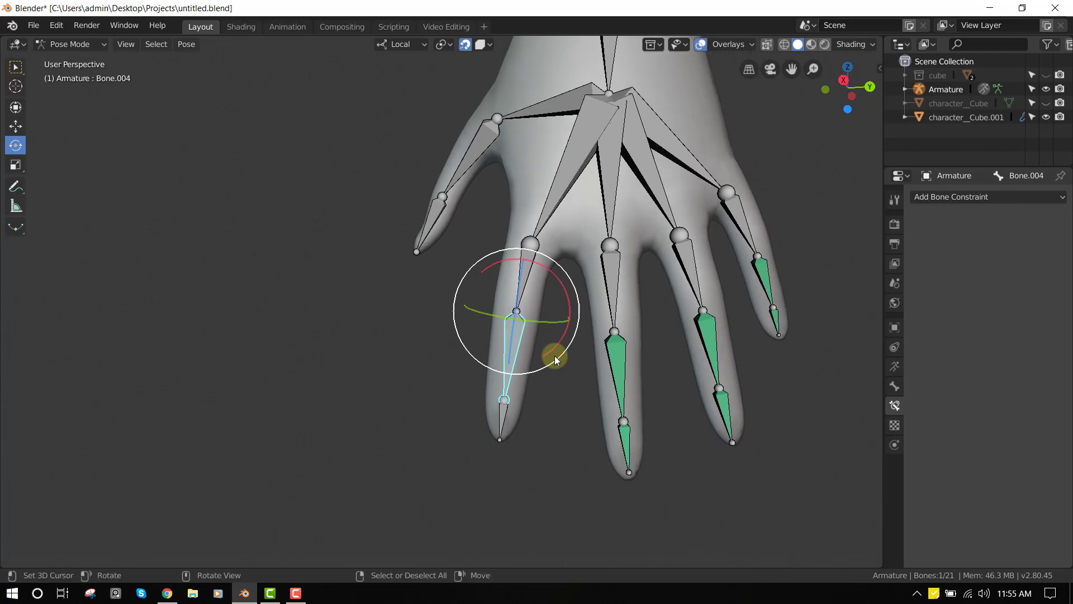
click(974, 198)
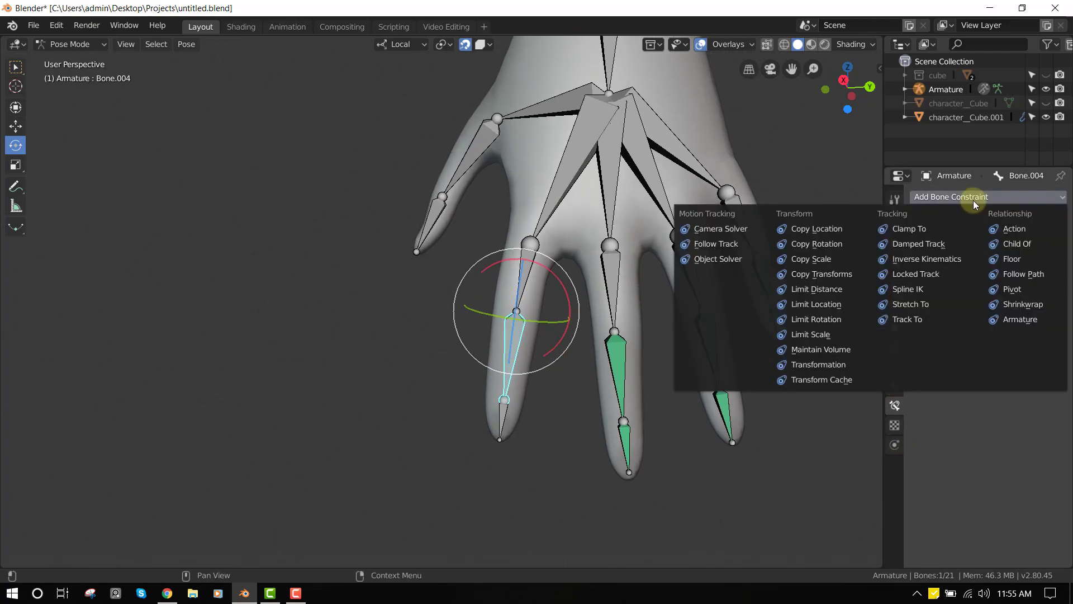
click(825, 245)
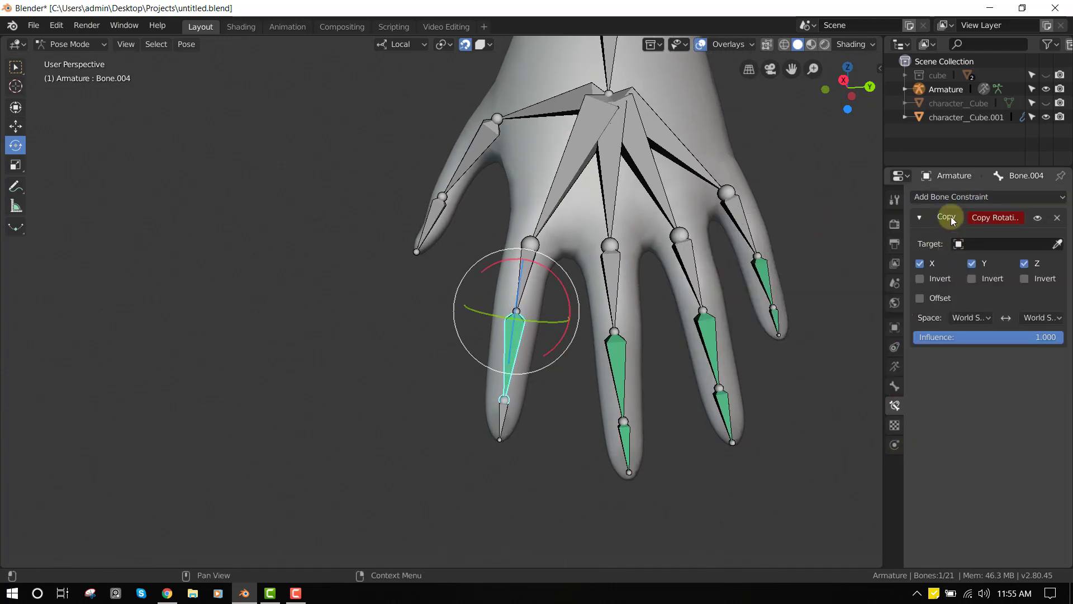
click(999, 242)
click(987, 264)
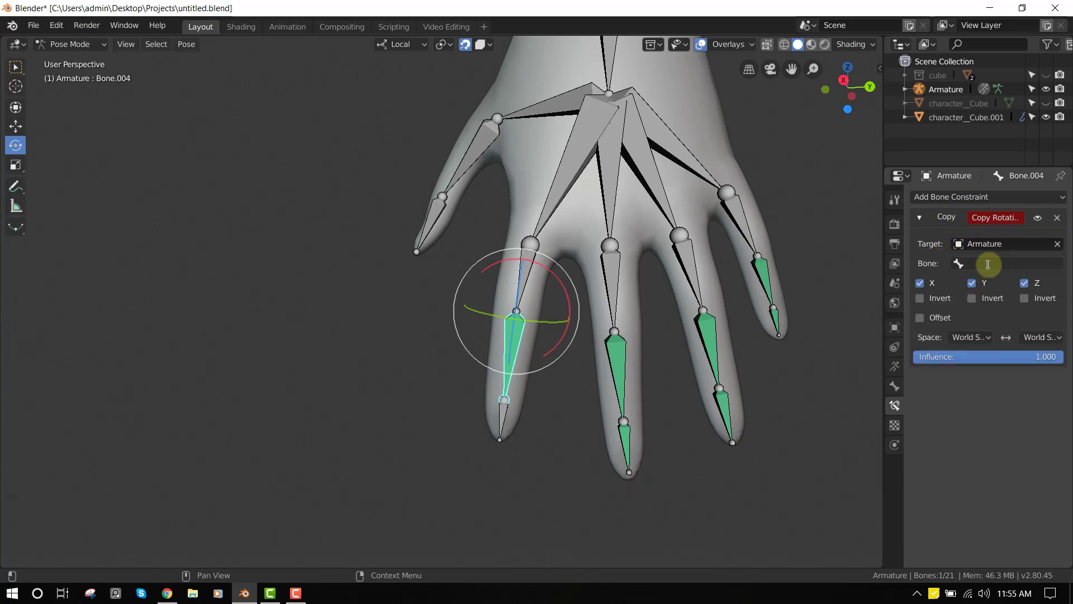
click(987, 263)
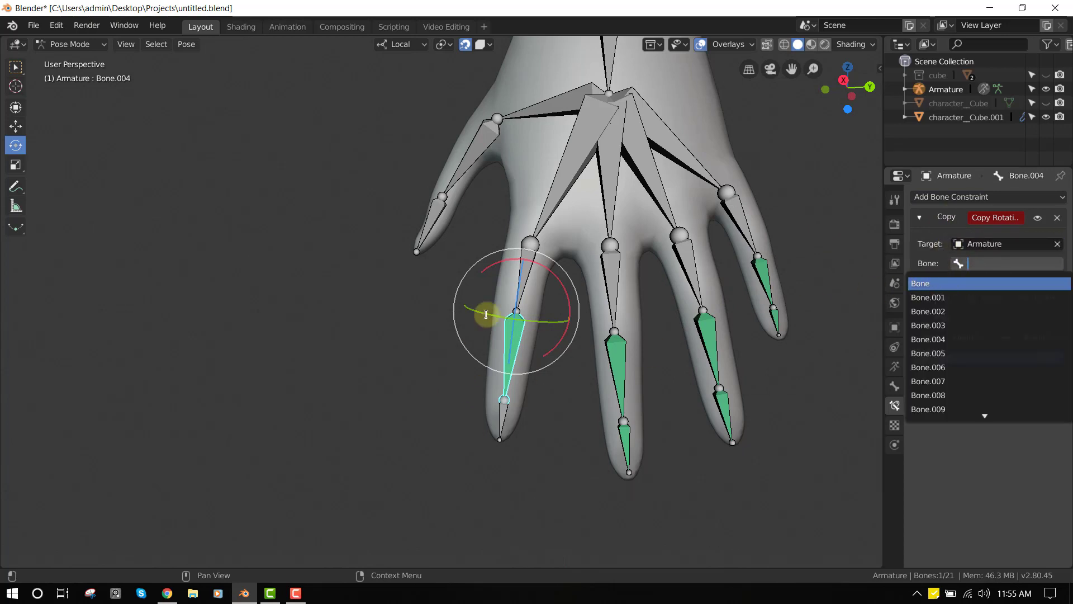
click(1057, 217)
- Add a Copy Rotation constraint to the index finger's middle bone, targeting its base bone Bone.003 through the bone selection
click(533, 267)
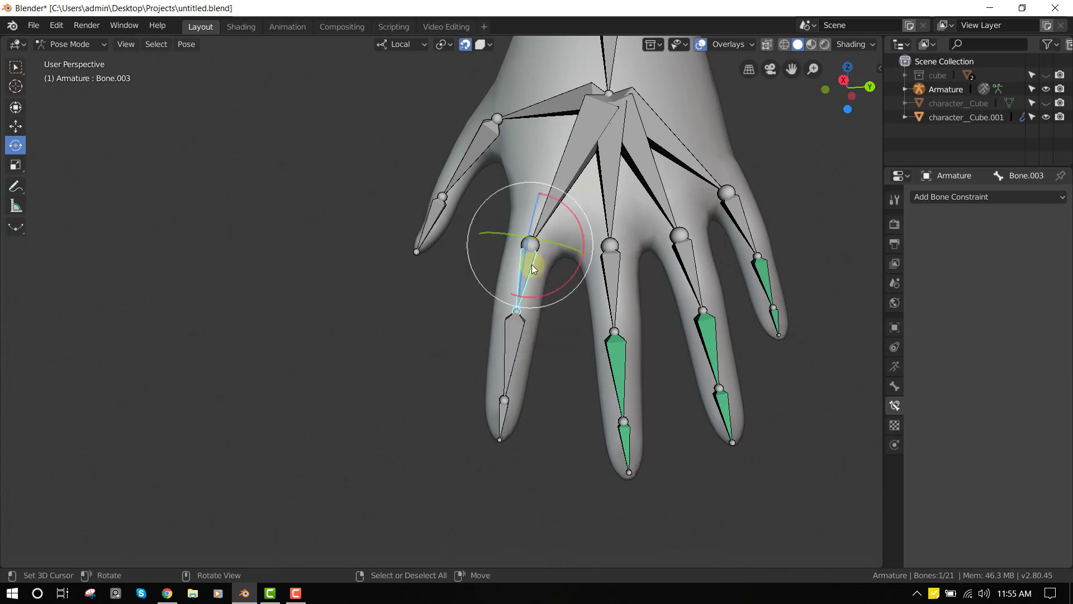
middle_drag(533, 269, 527, 276)
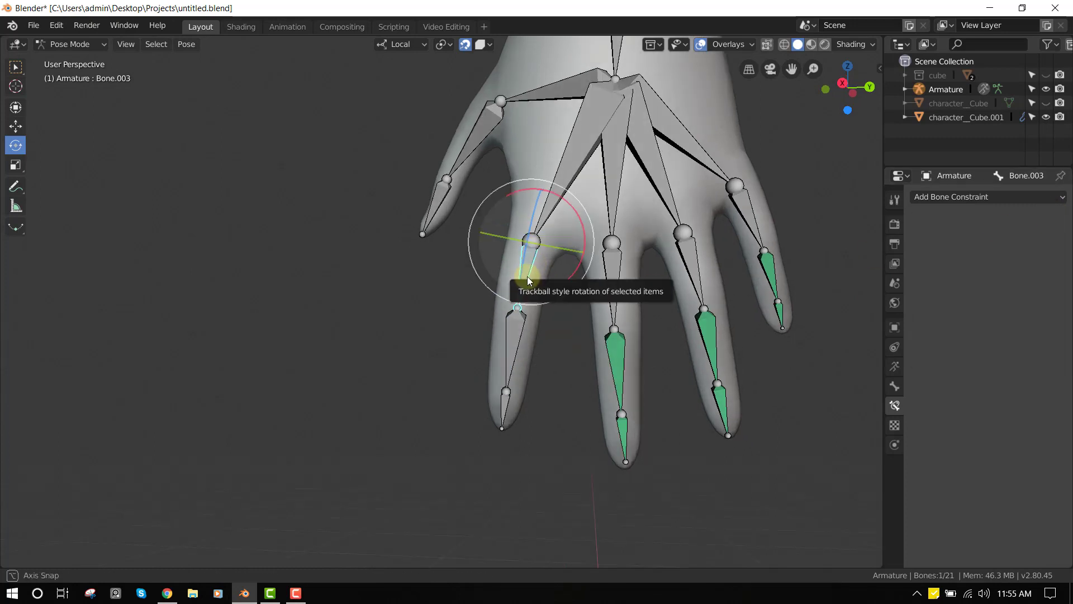
shift+click(518, 333)
shift+middle_drag(584, 371, 582, 370)
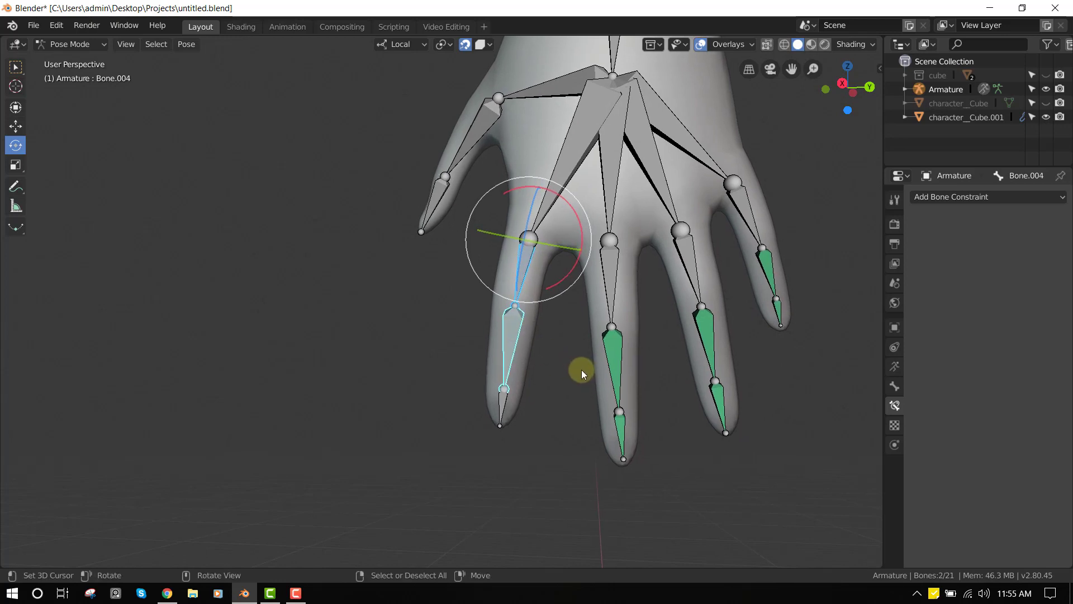
key(ctrl+shift+c)
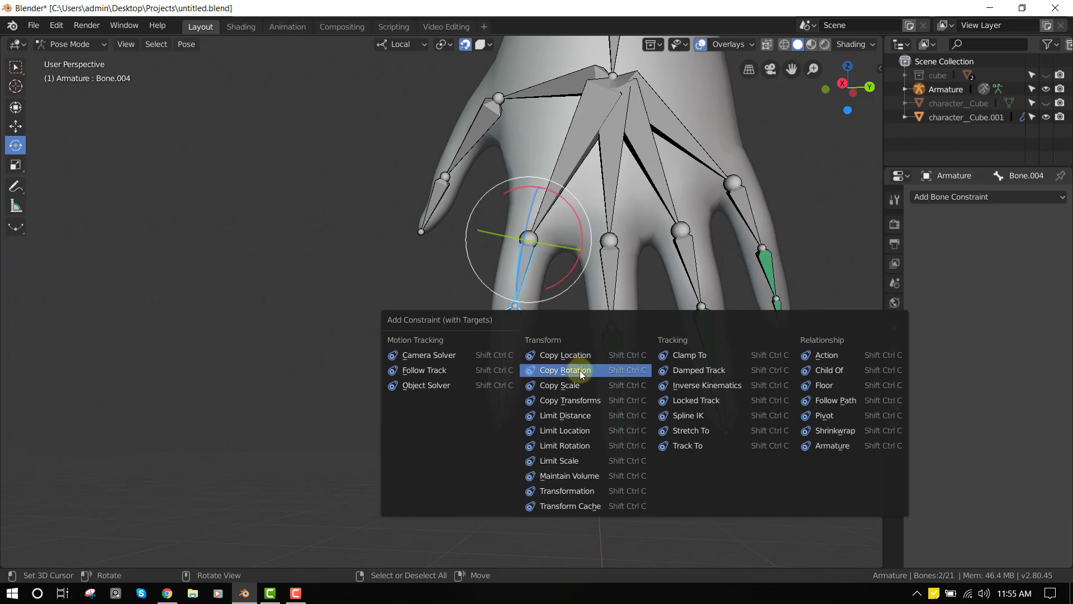
click(578, 371)
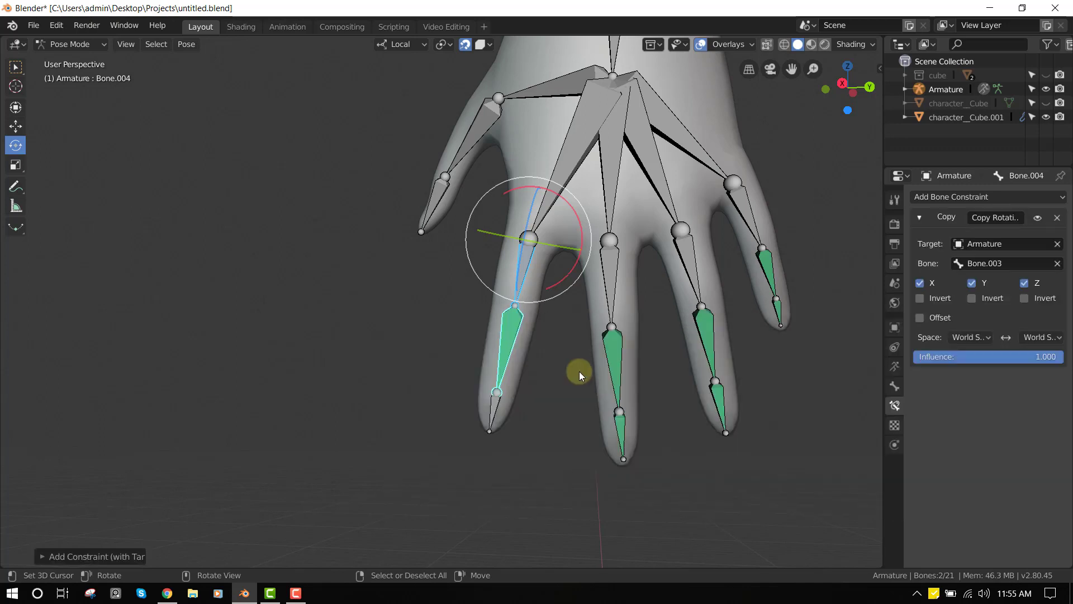
- Enable Offset on the middle bone's Copy Rotation constraint and set both spaces to Local Space
click(920, 318)
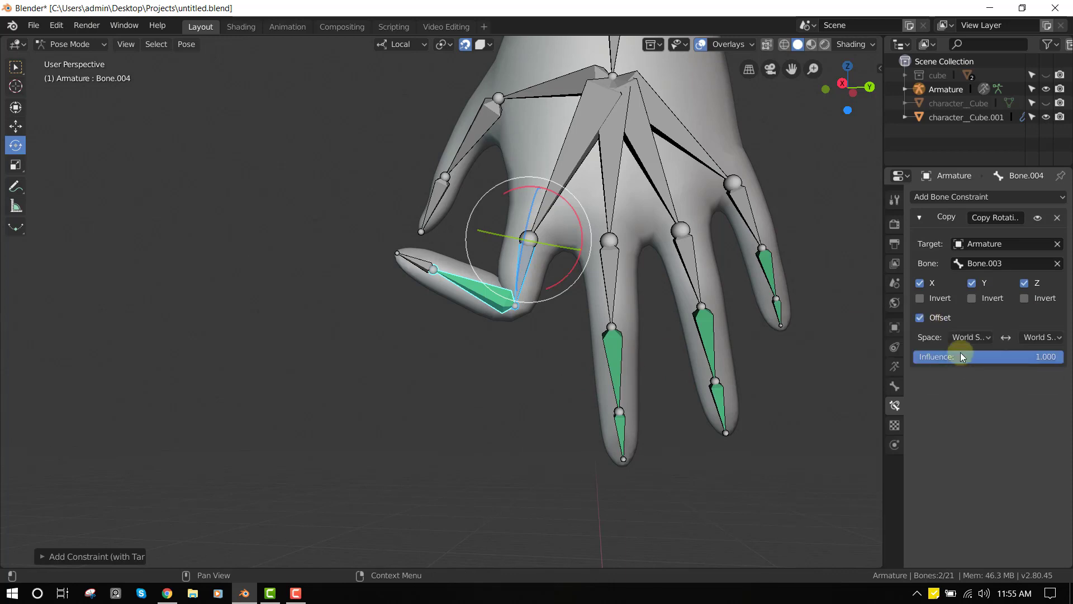
click(974, 338)
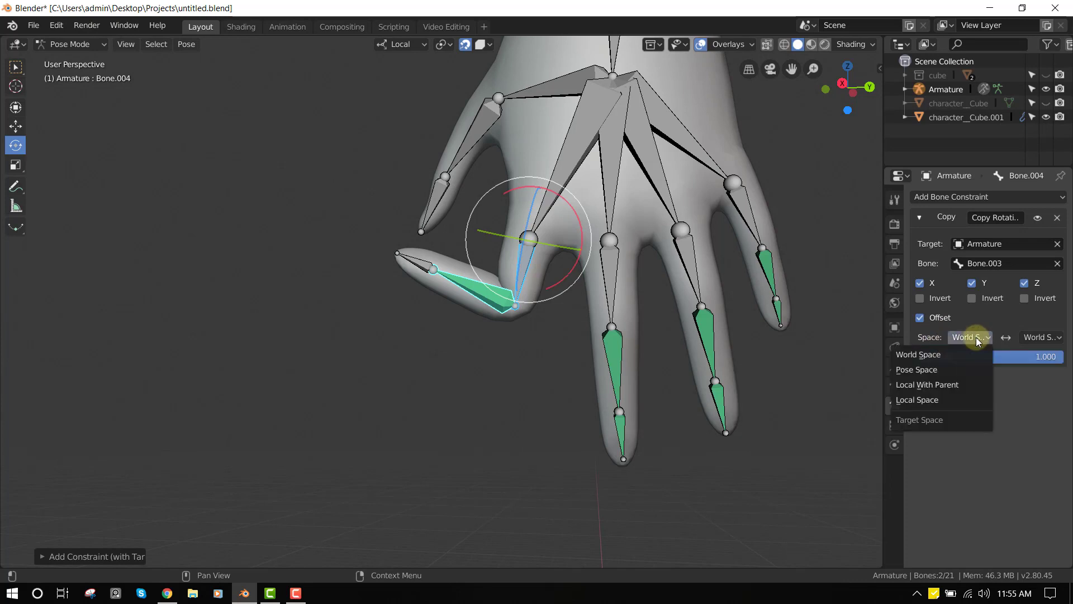
click(945, 399)
click(1033, 337)
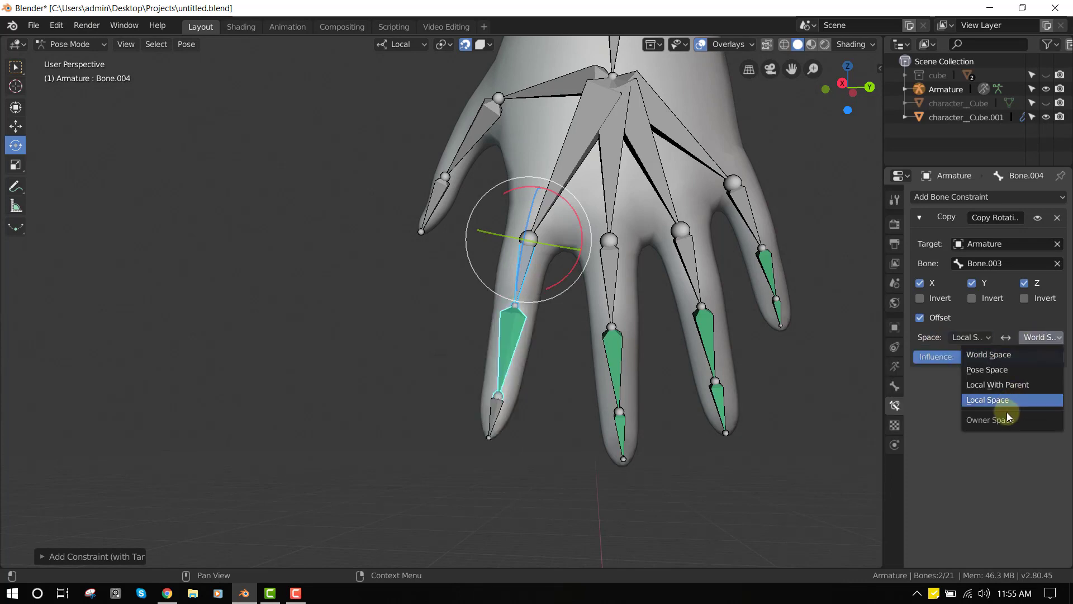
click(1006, 406)
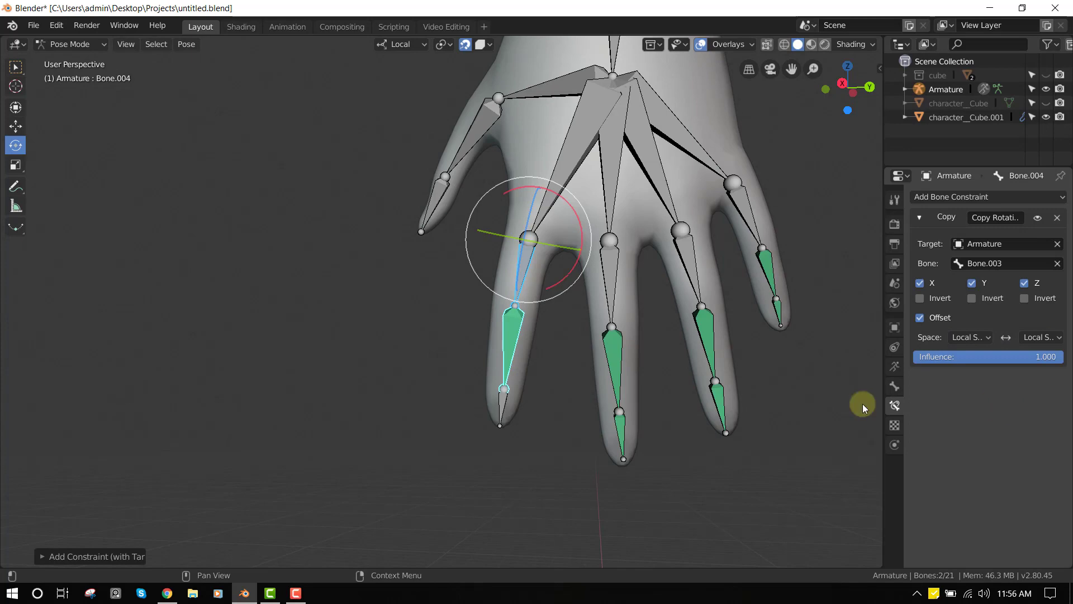
- Rotate the index finger's base bone to test the middle joint, and clear its rotation
middle_drag(659, 378, 617, 314)
click(579, 262)
click(582, 256)
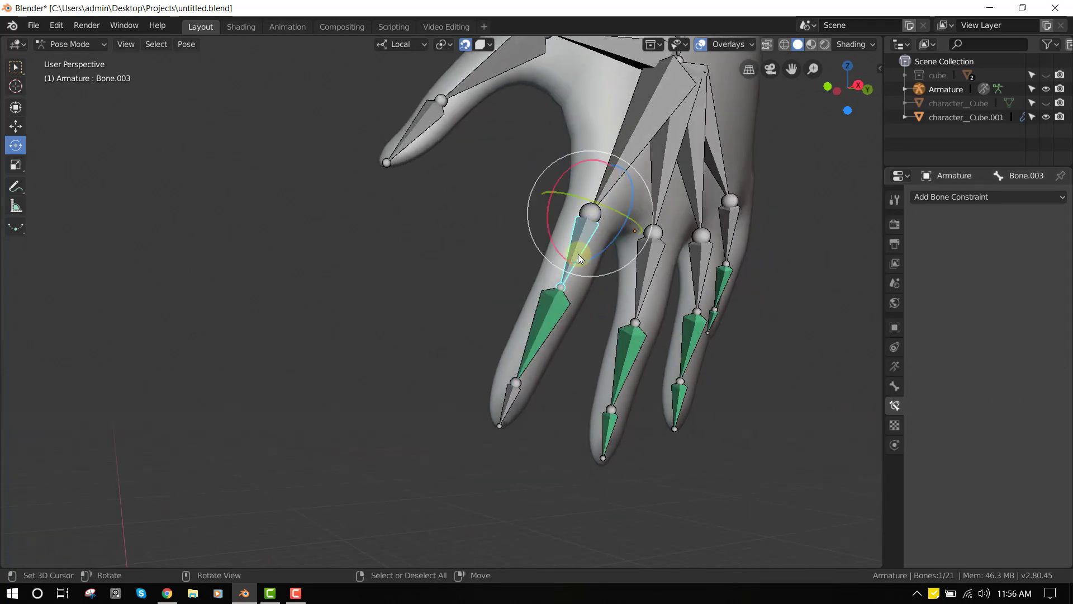
drag(638, 206, 654, 233)
key(alt+r)
key(alt+a)
- Add a Copy Rotation constraint to the index fingertip bone, targeting the middle bone Bone.004
alt+middle_drag(601, 370, 567, 299)
scroll(569, 299, up, 1)
click(581, 235)
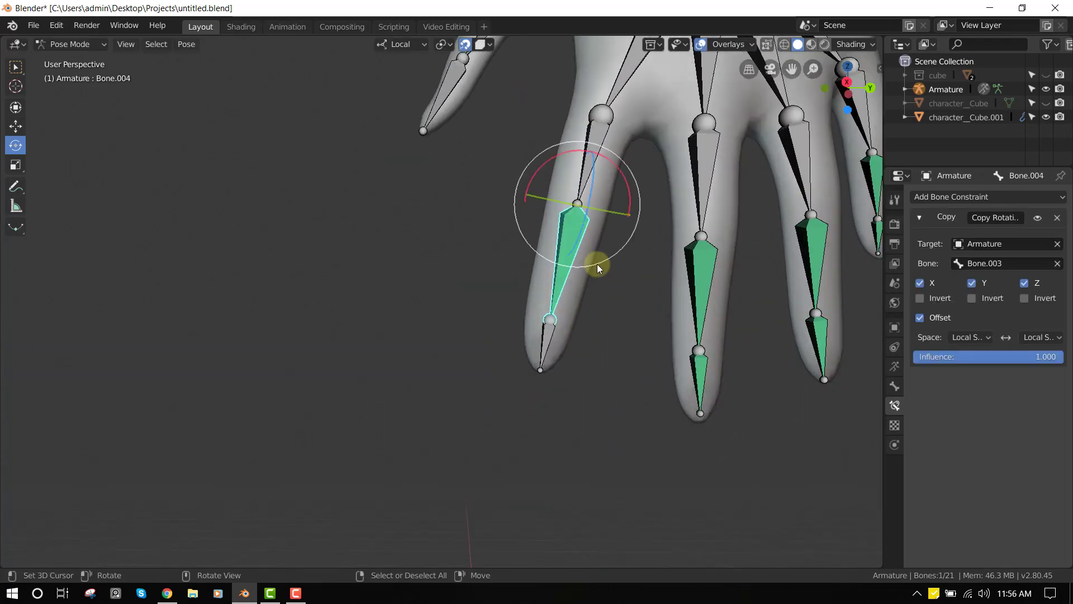
shift+click(551, 352)
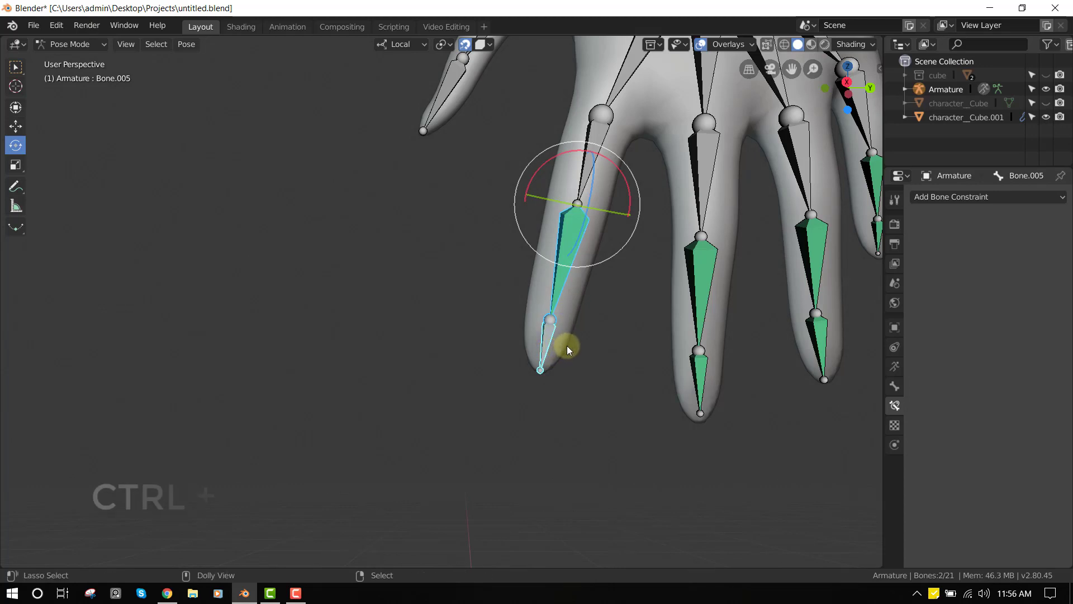
key(ctrl+shift+c)
click(568, 345)
- Enable Offset on the fingertip bone's Copy Rotation constraint and set both spaces to Local Space
click(919, 317)
click(984, 341)
click(945, 400)
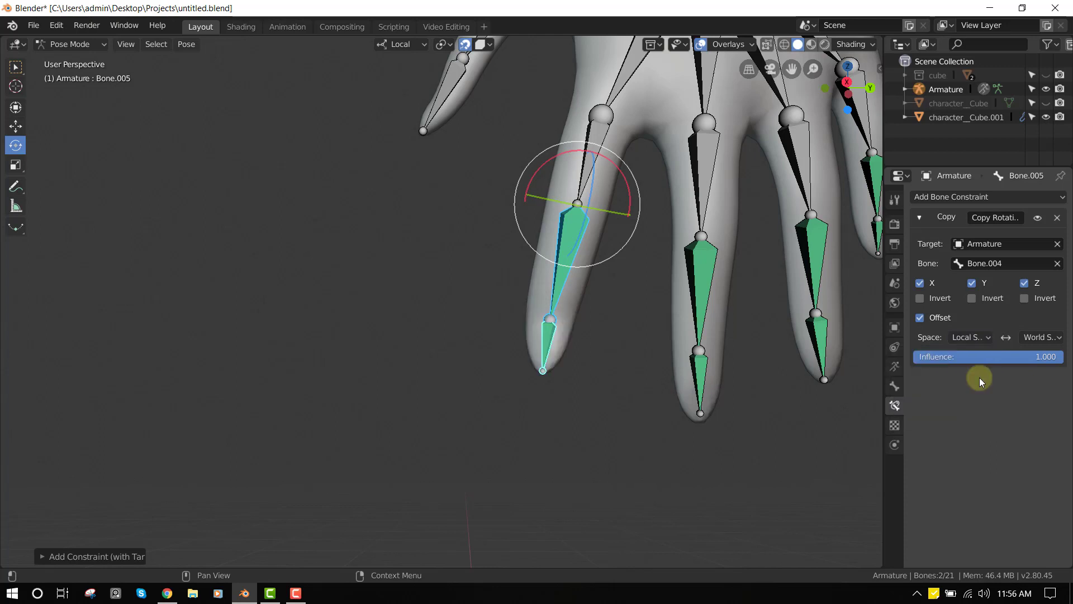
click(1043, 337)
click(1001, 406)
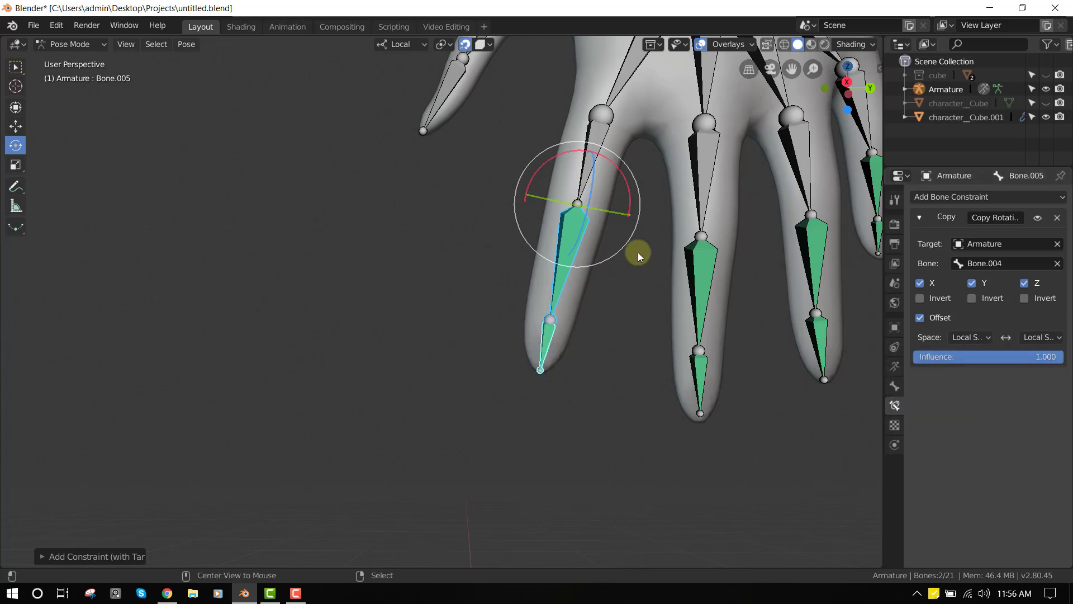
- Rotate the index finger's base bone to test the curl of the whole finger
click(593, 153)
right_click(594, 154)
middle_drag(594, 154, 622, 160)
drag(637, 98, 623, 156)
scroll(631, 180, down, 4)
middle_drag(633, 181, 624, 240)
key(a)
- Switch to Object Mode in front view and unhide the cube collection
key(ctrl+Tab)
key(KP_1)
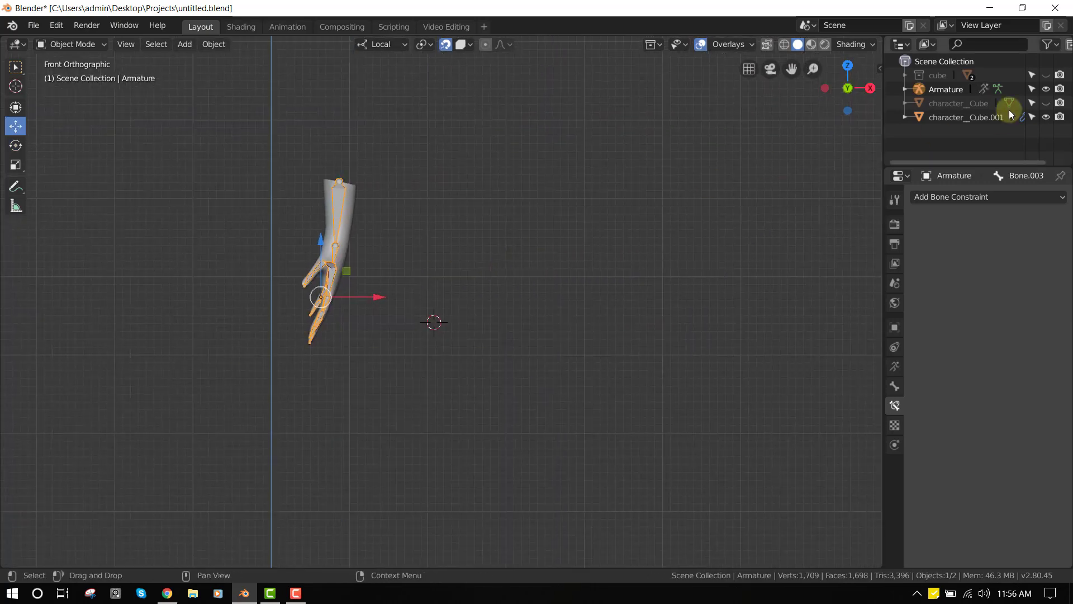
click(1047, 75)
shift+drag(721, 246, 519, 261)
- Try rotating Cube to test how Cube.001 follows it
click(496, 268)
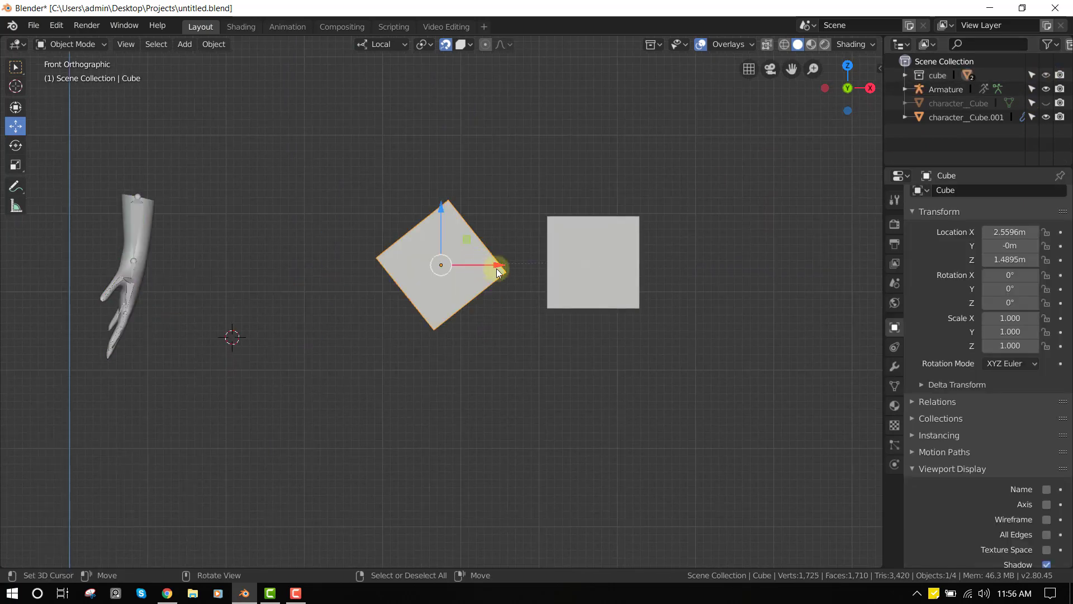
click(618, 278)
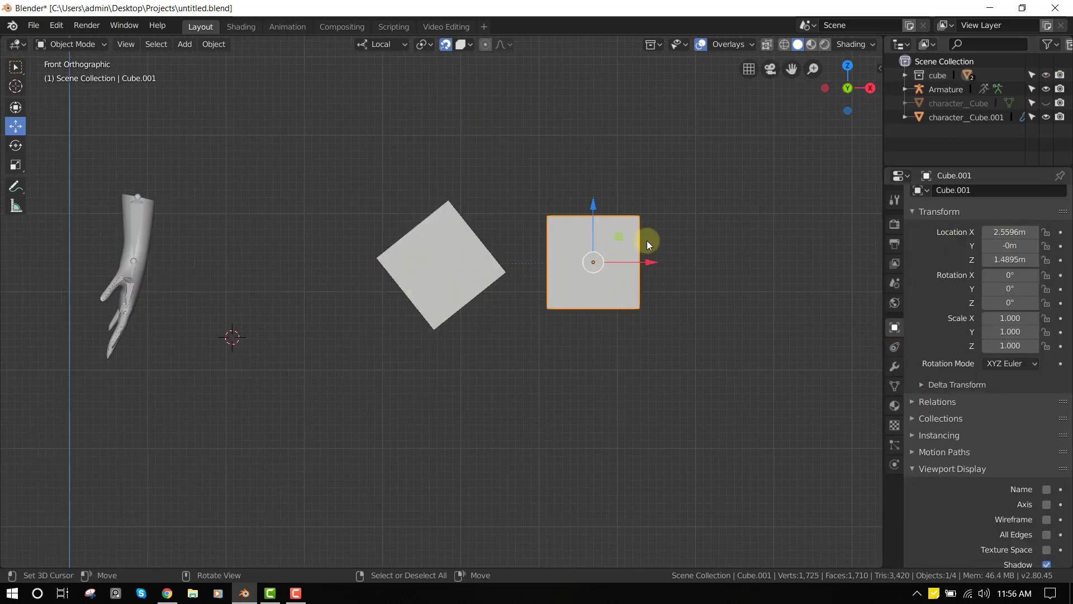
right_click(451, 270)
key(r)
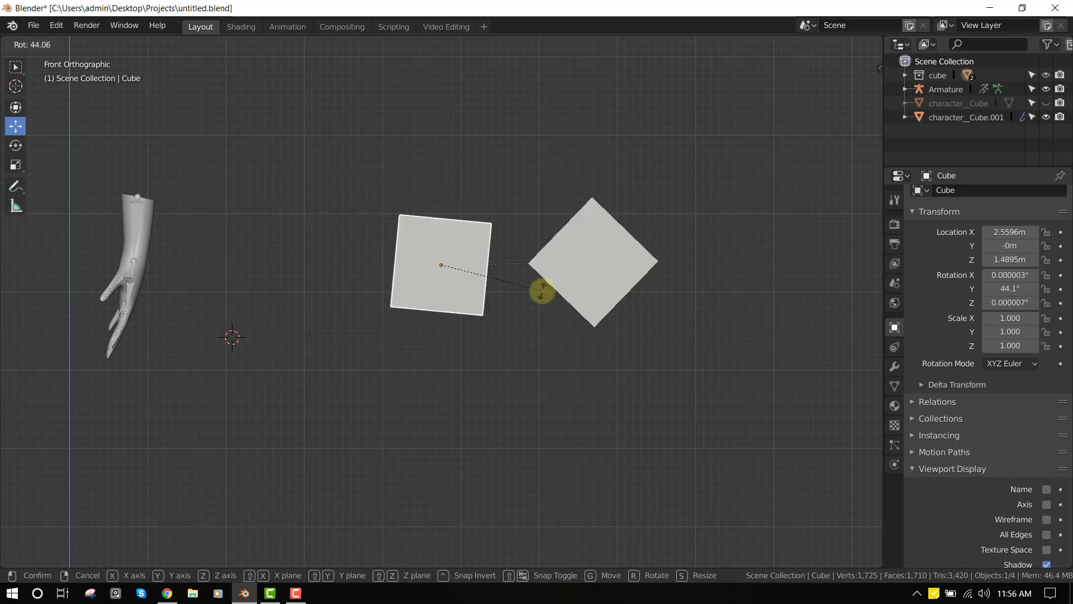
right_click(551, 288)
- Remove the existing Copy Rotation constraint from Cube.001
right_click(581, 285)
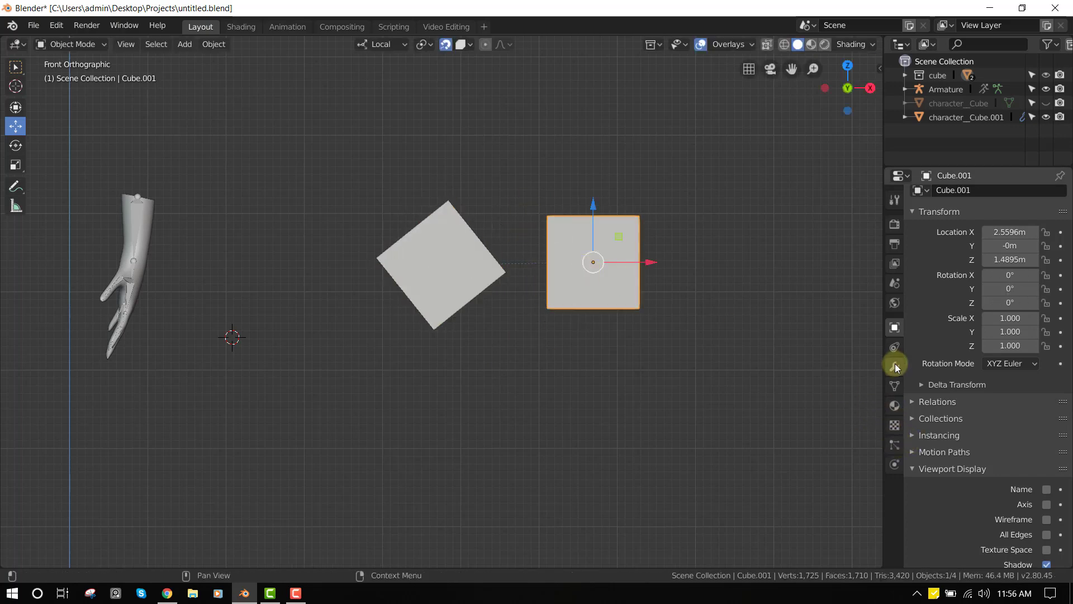
click(894, 345)
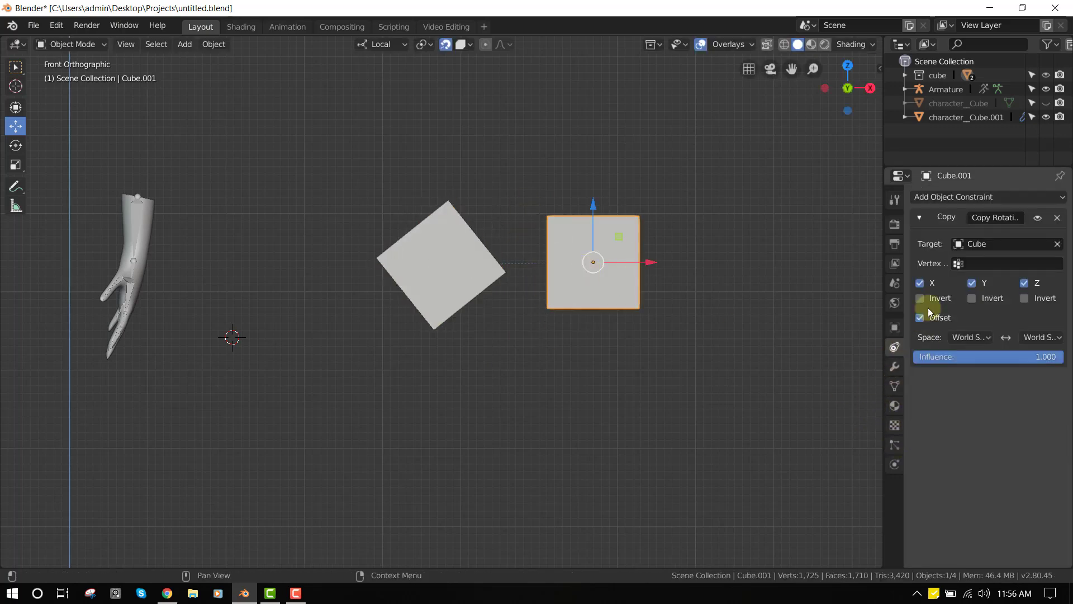
click(1057, 217)
- Add a new Copy Rotation constraint to Cube.001 and sample Cube in the viewport as its target
click(407, 288)
click(652, 270)
click(984, 197)
click(851, 247)
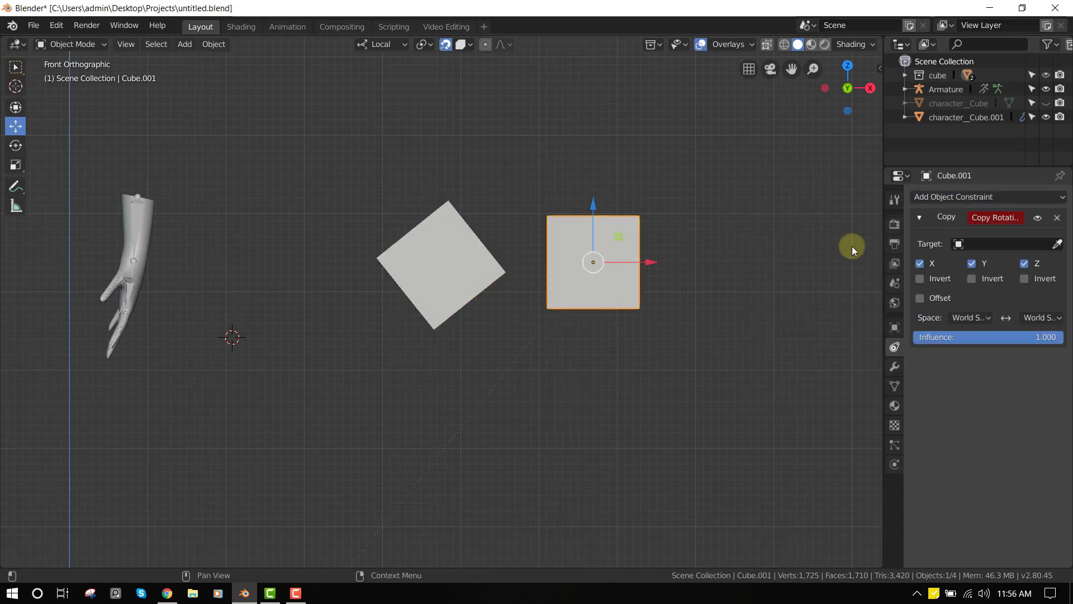
click(1057, 244)
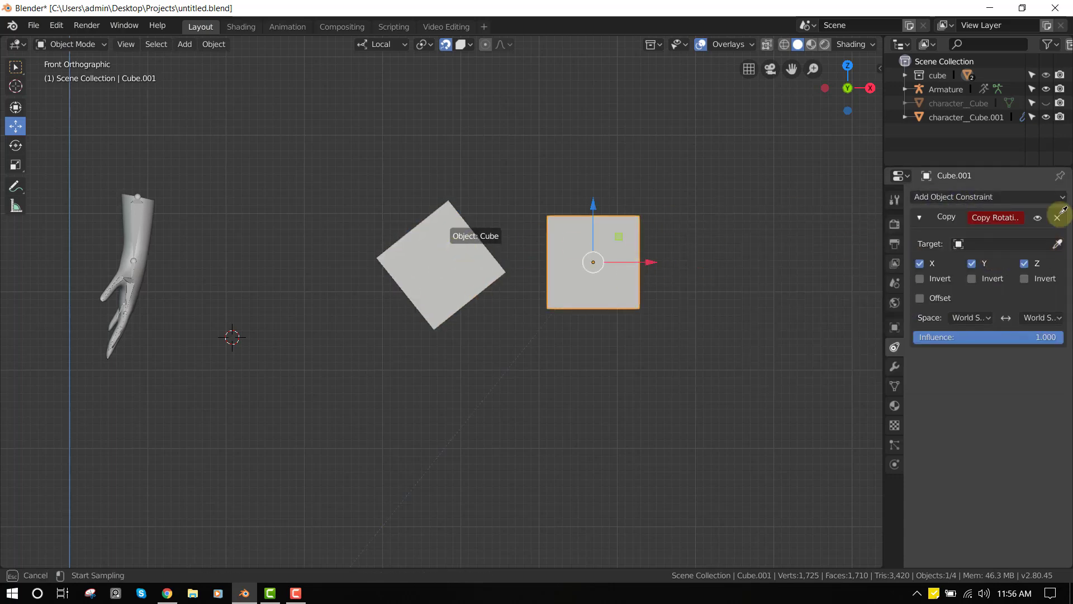
click(460, 248)
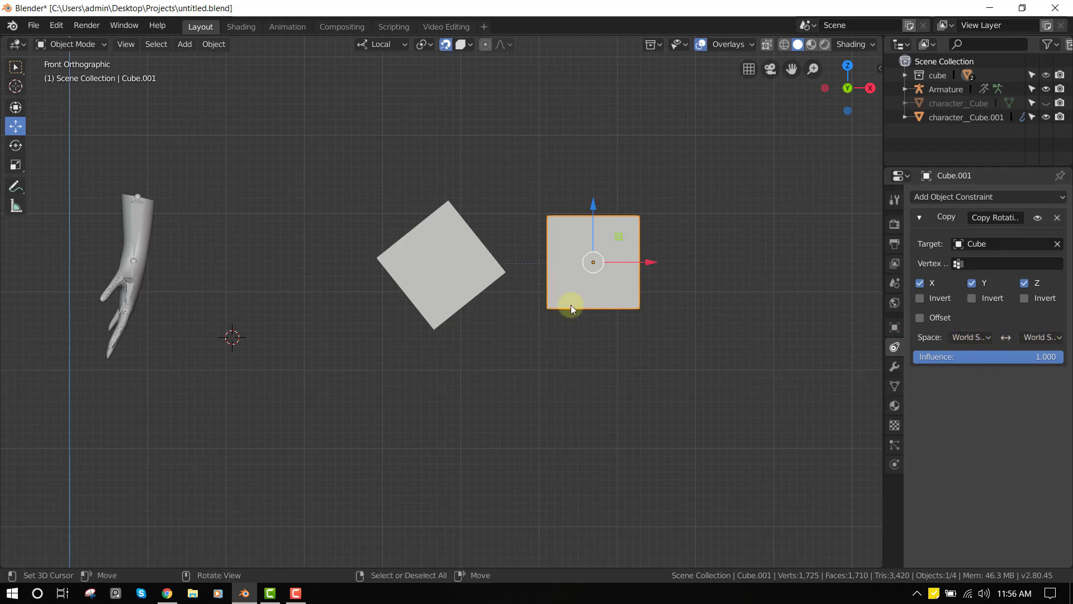
- Rotate Cube and Cube.001 to demonstrate the Copy Rotation constraint without Offset
click(449, 271)
key(r)
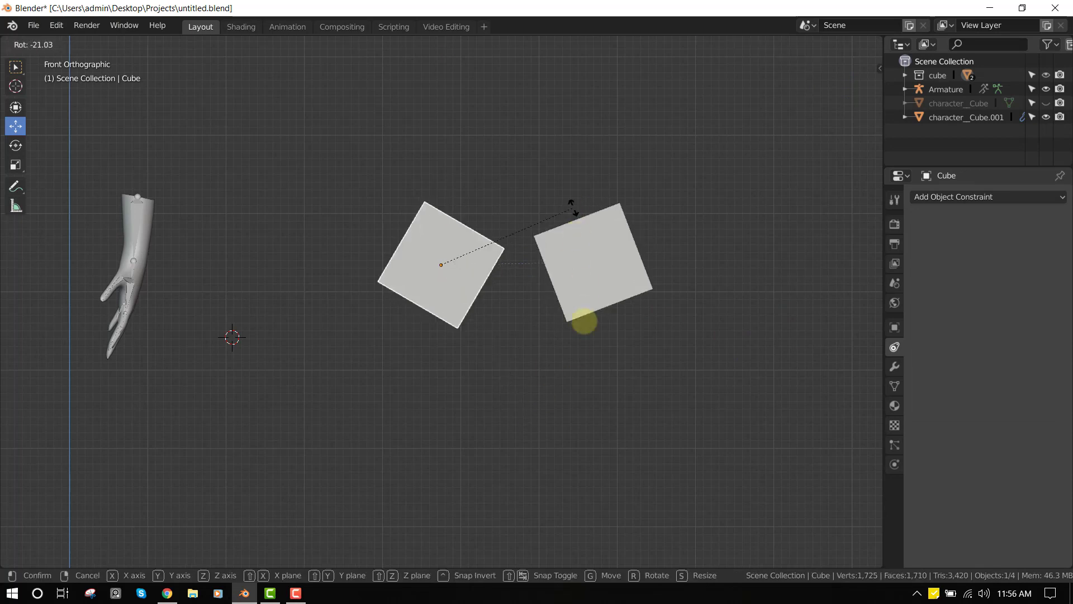
click(391, 442)
click(557, 267)
key(r)
click(593, 221)
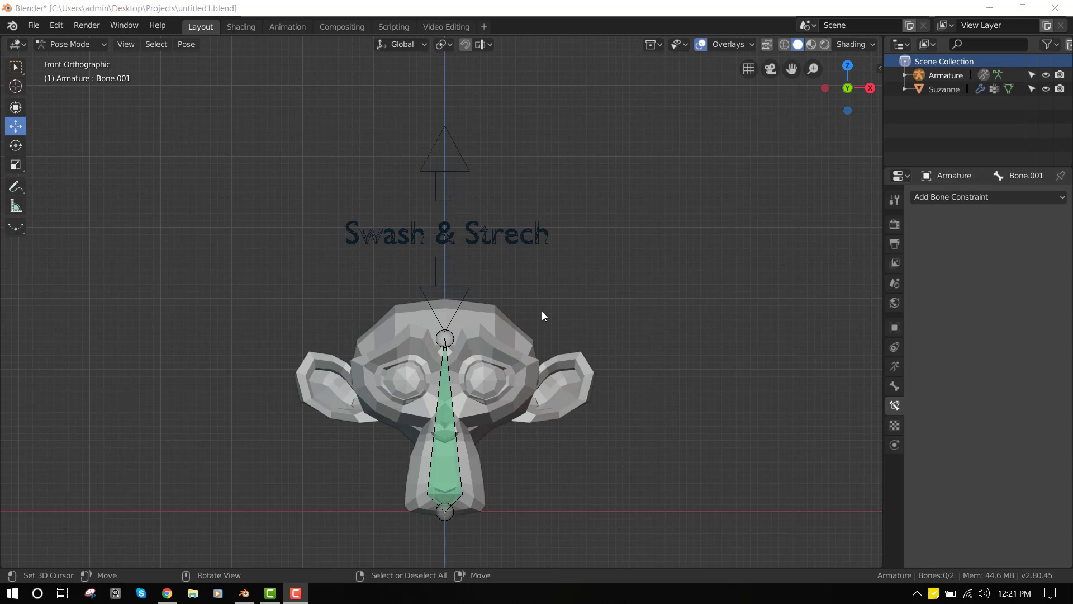
- Try moving the Swash & Strech control bone downward in front view to squash the monkey head
middle_drag(524, 215, 518, 216)
key(KP_1)
click(505, 237)
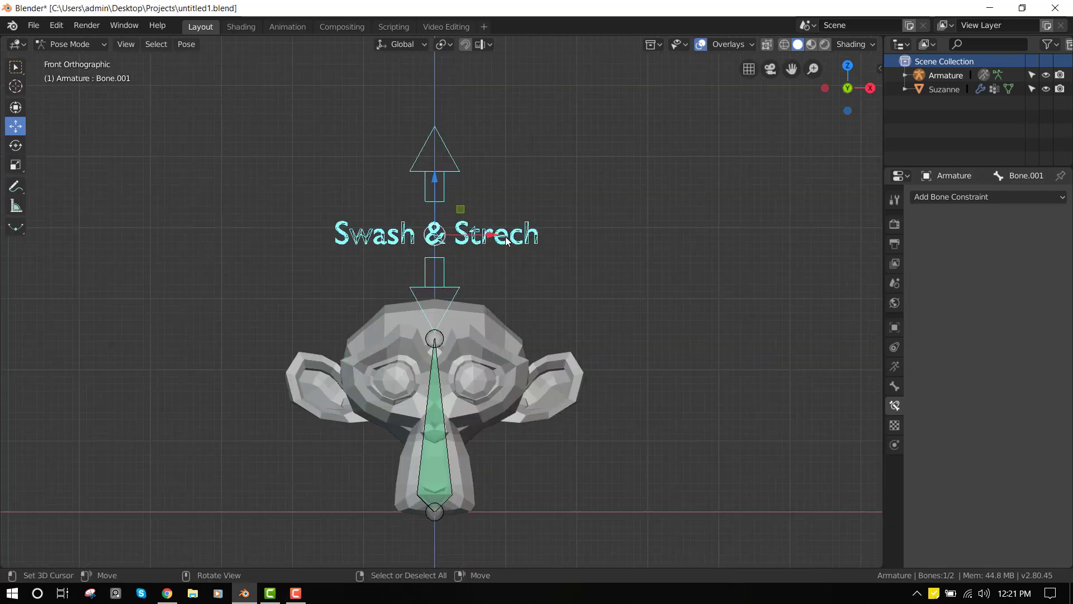
key(g)
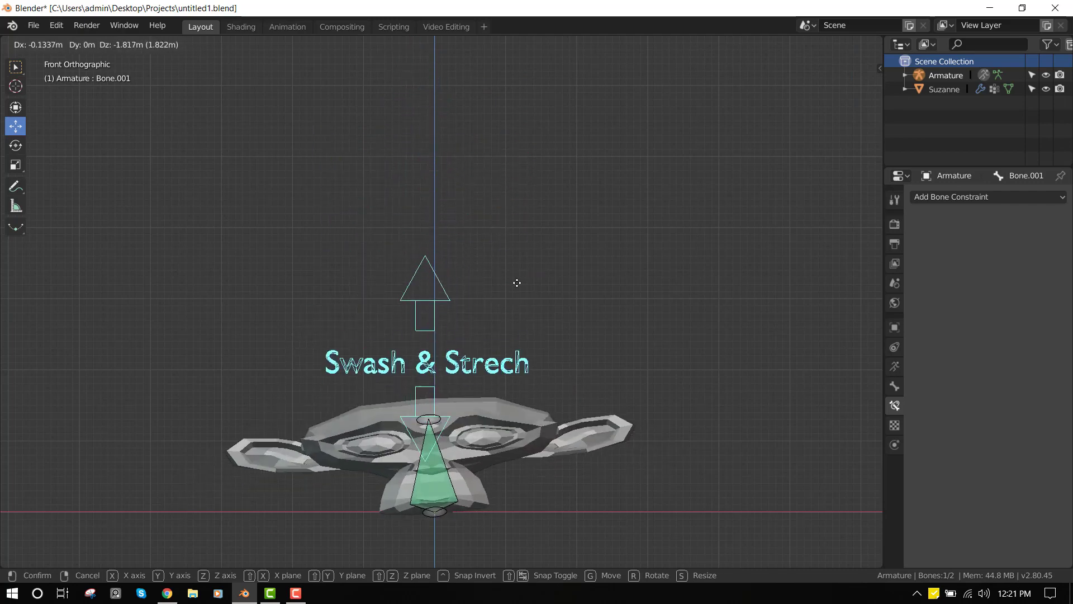
right_click(464, 370)
- Remove the Stretch To constraint from the bone inside the monkey head
key(alt+a)
scroll(464, 371, down, 1)
click(434, 380)
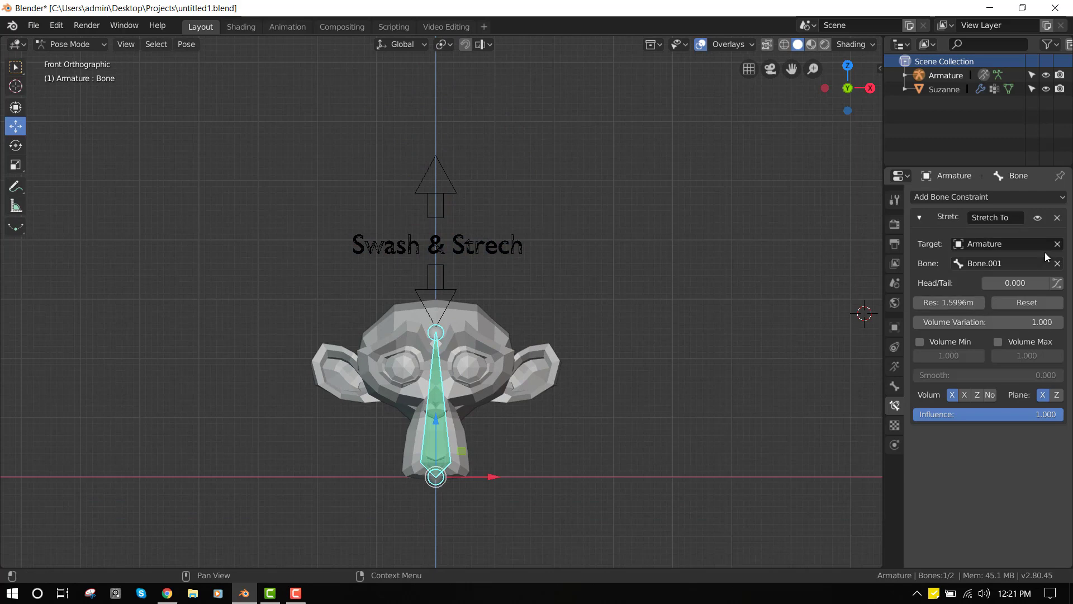
click(1056, 218)
middle_drag(412, 277, 430, 263)
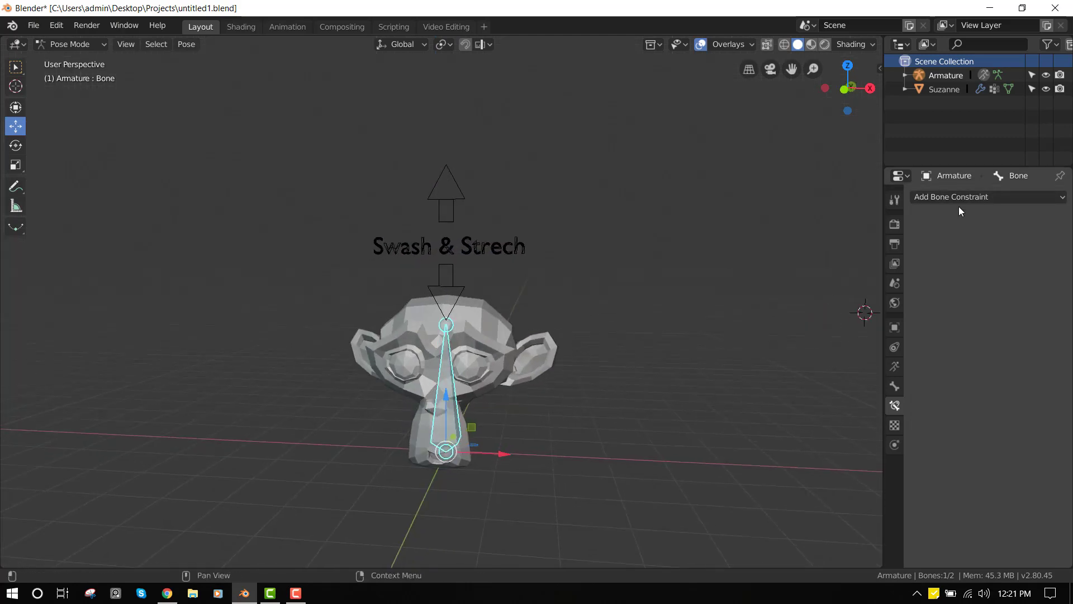
- Add a Stretch To constraint to the head bone, with the Swash & Strech control bone as its target
click(961, 197)
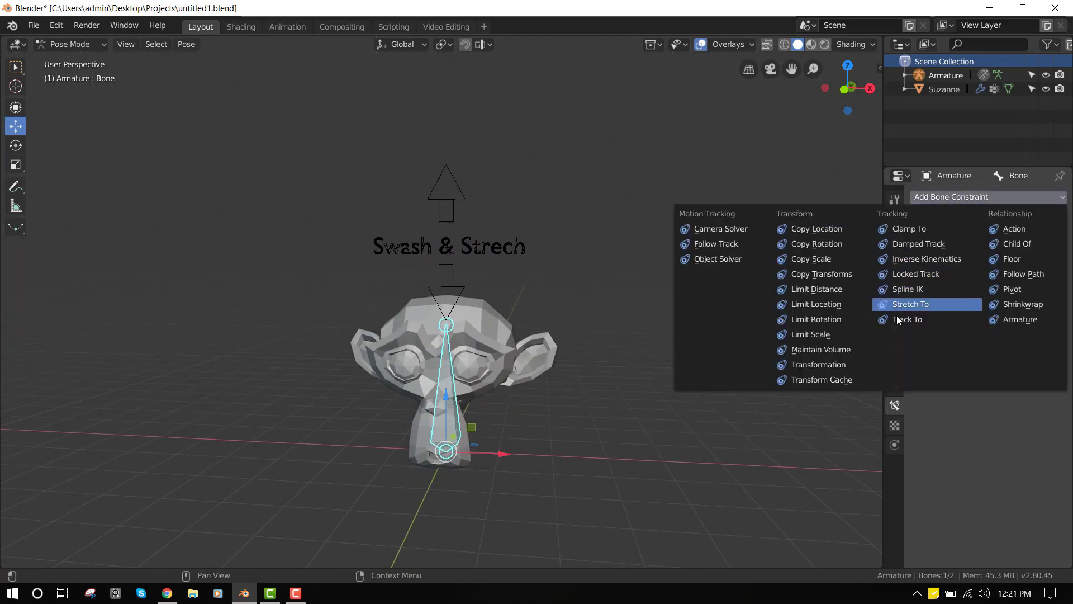
middle_drag(397, 290, 481, 250)
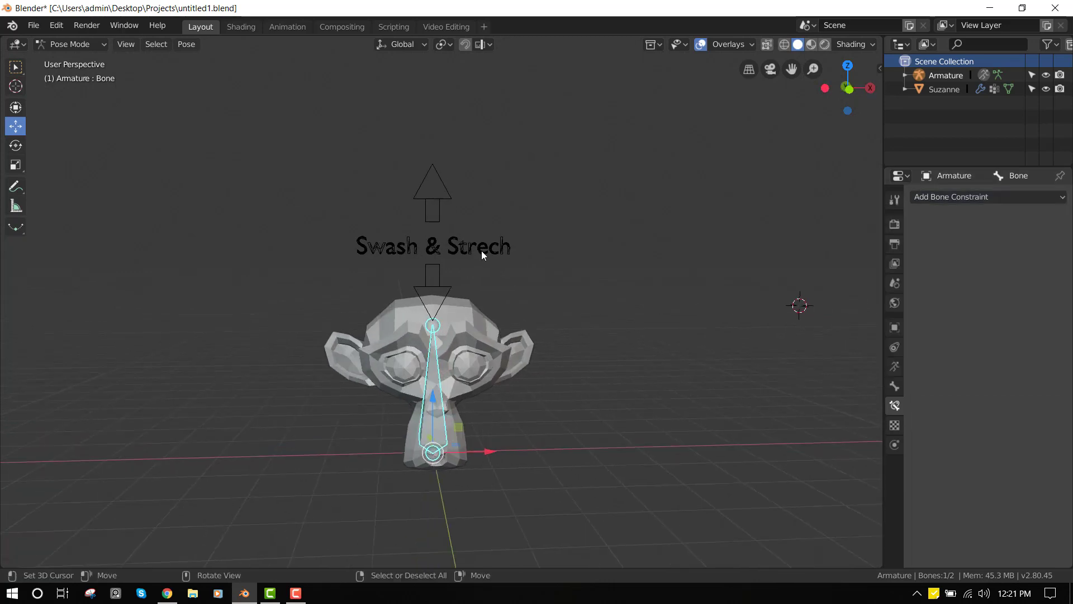
click(461, 246)
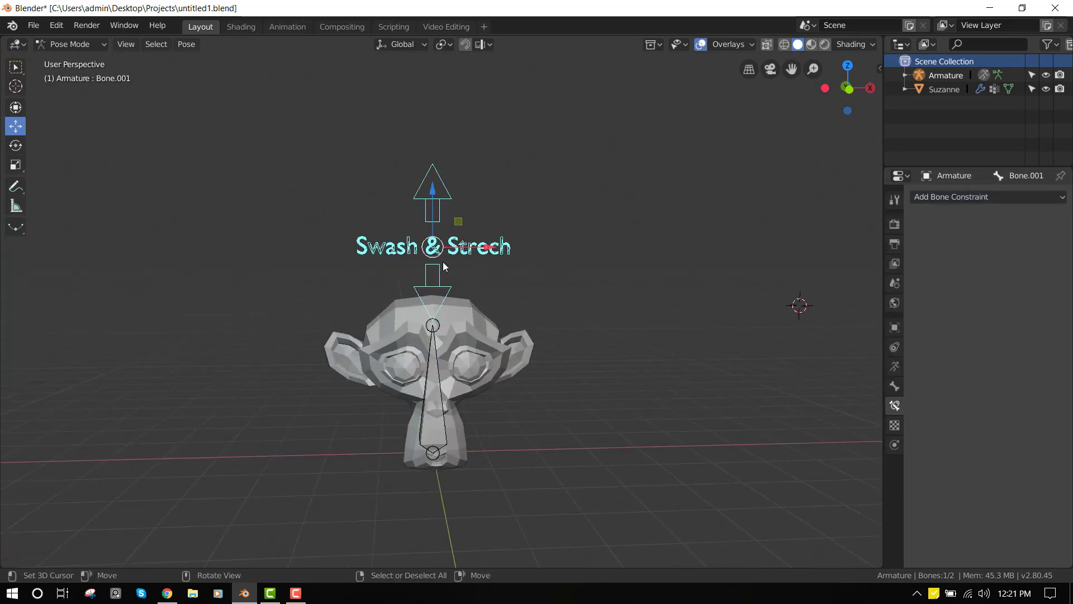
shift+click(434, 386)
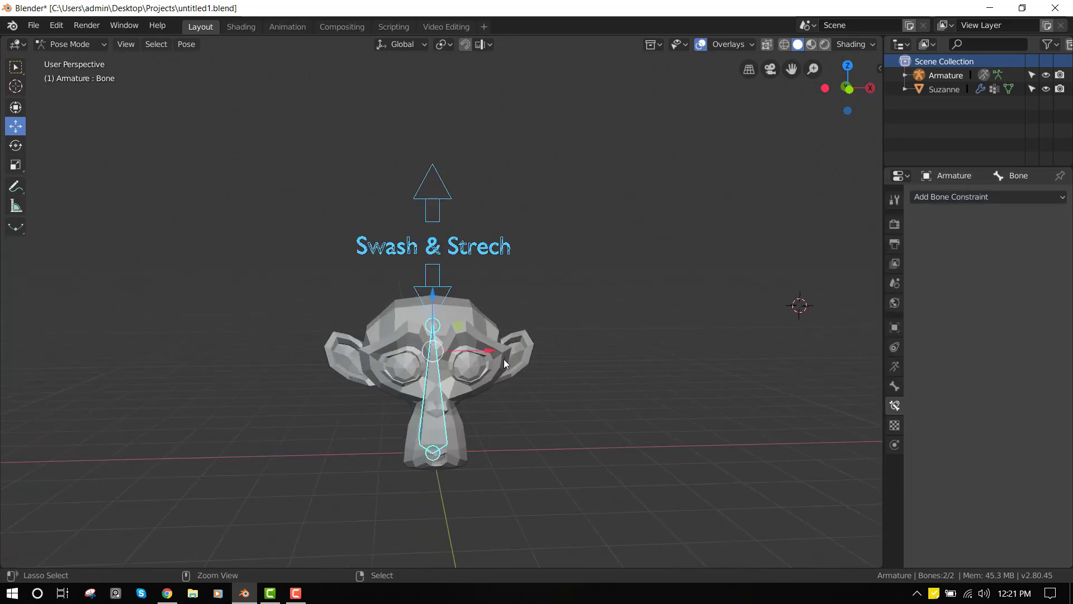
key(ctrl+shift+c)
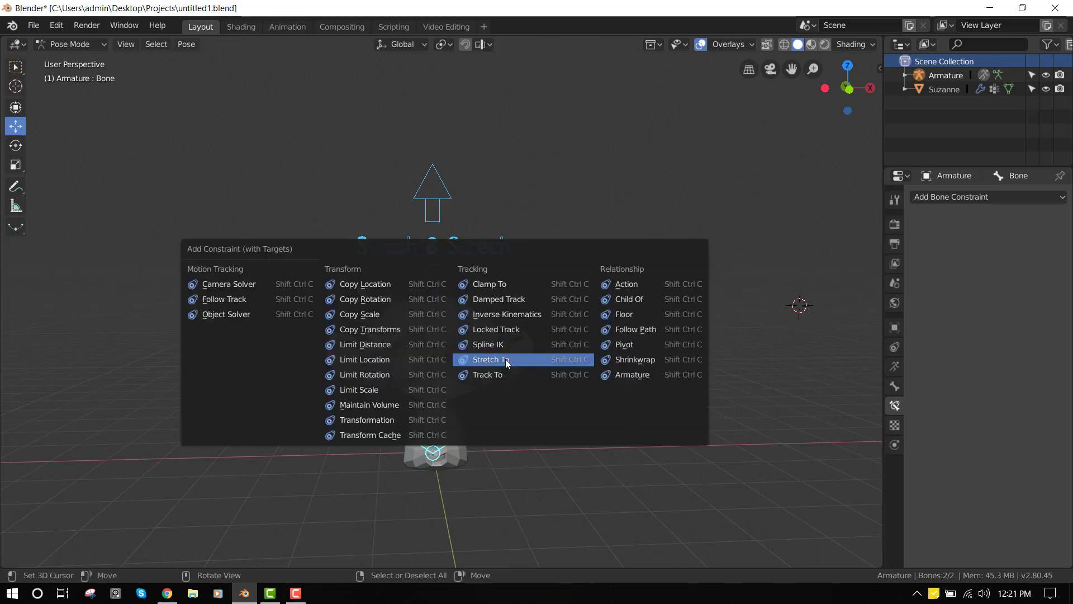
click(507, 363)
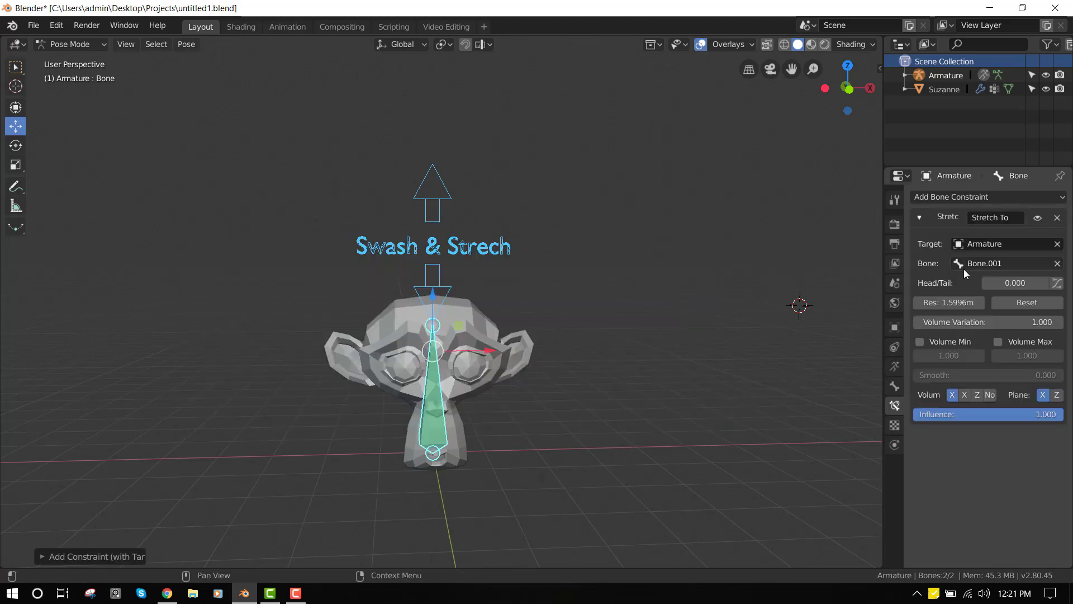
- Try moving the Swash & Strech control bone in front view to test the new Stretch To constraint, and revert the movement
click(467, 249)
key(g)
drag(478, 291, 477, 291)
key(KP_1)
key(ctrl+z)
key(g)
right_click(459, 295)
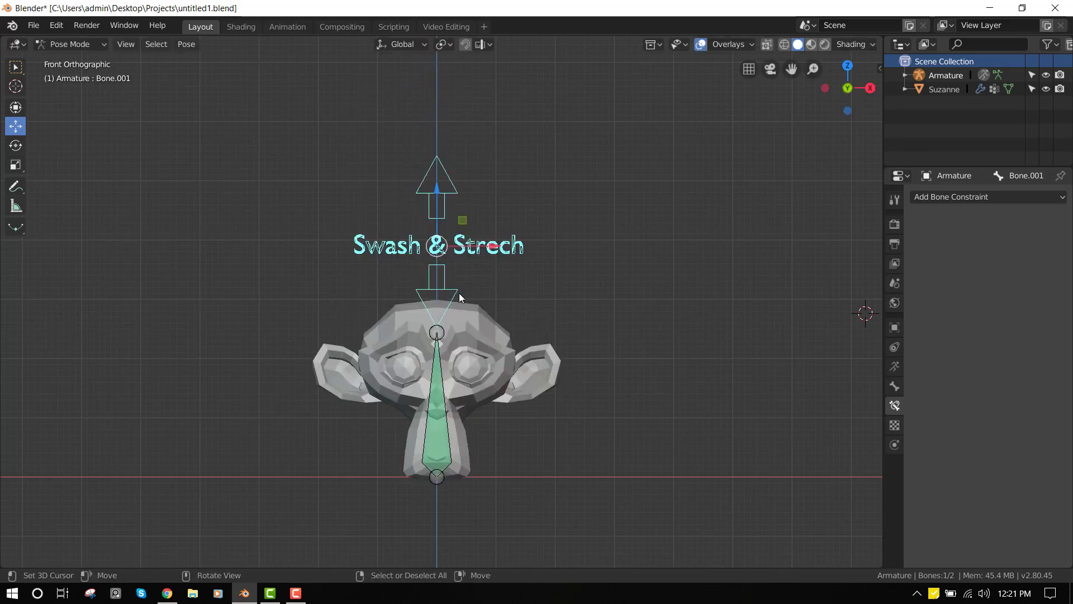
- Enable Volume Min and Volume Max on the head bone's Stretch To constraint
click(431, 374)
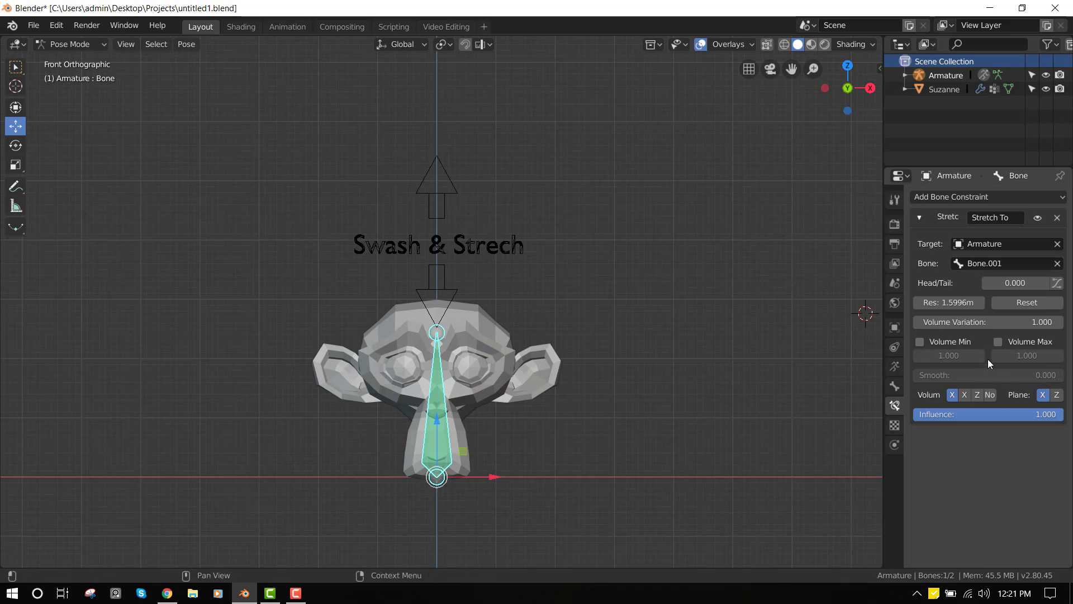
click(920, 342)
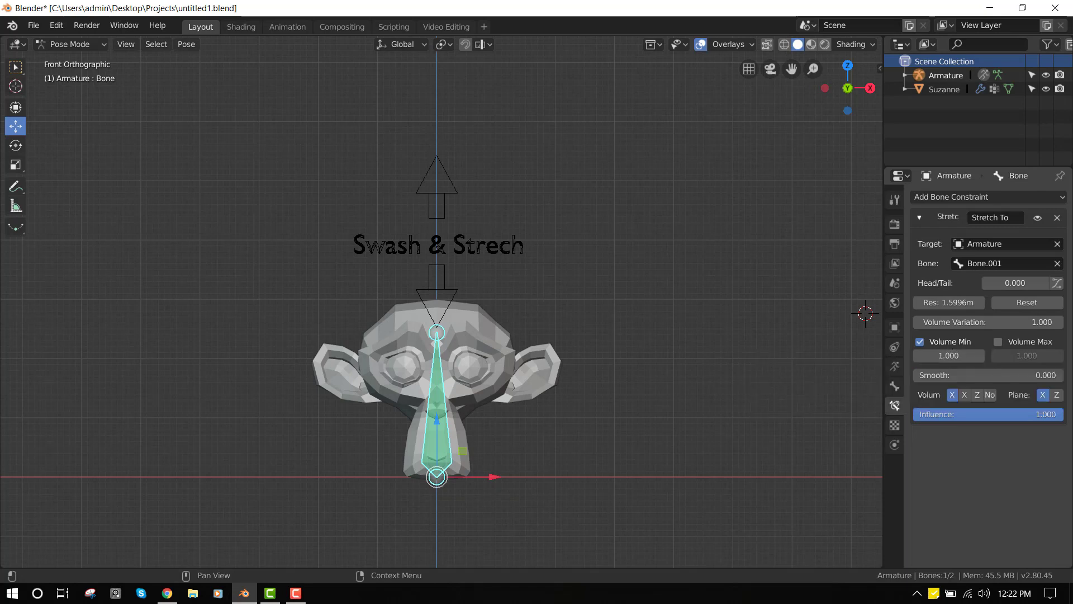
click(1031, 342)
- Test the volume limits by moving the Swash & Strech control bone downward, and undo the move
click(449, 179)
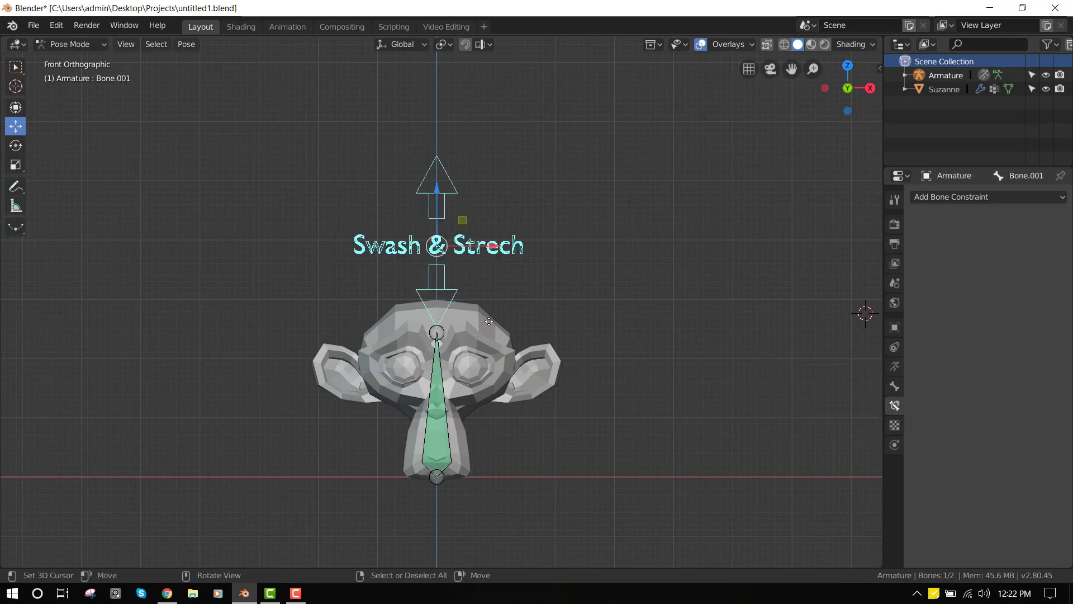
key(g)
click(482, 273)
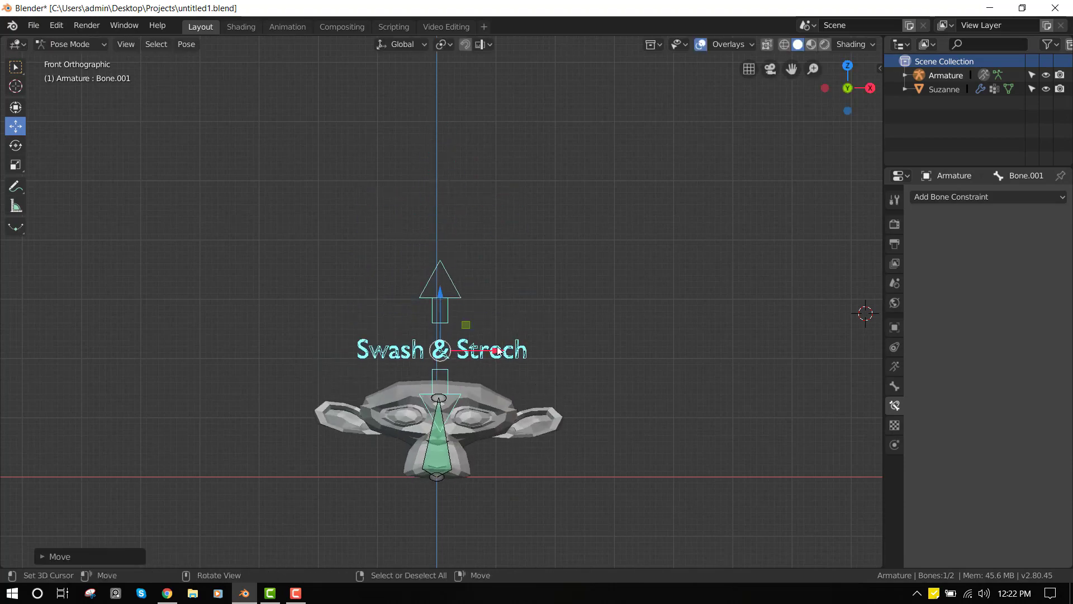
key(ctrl+z)
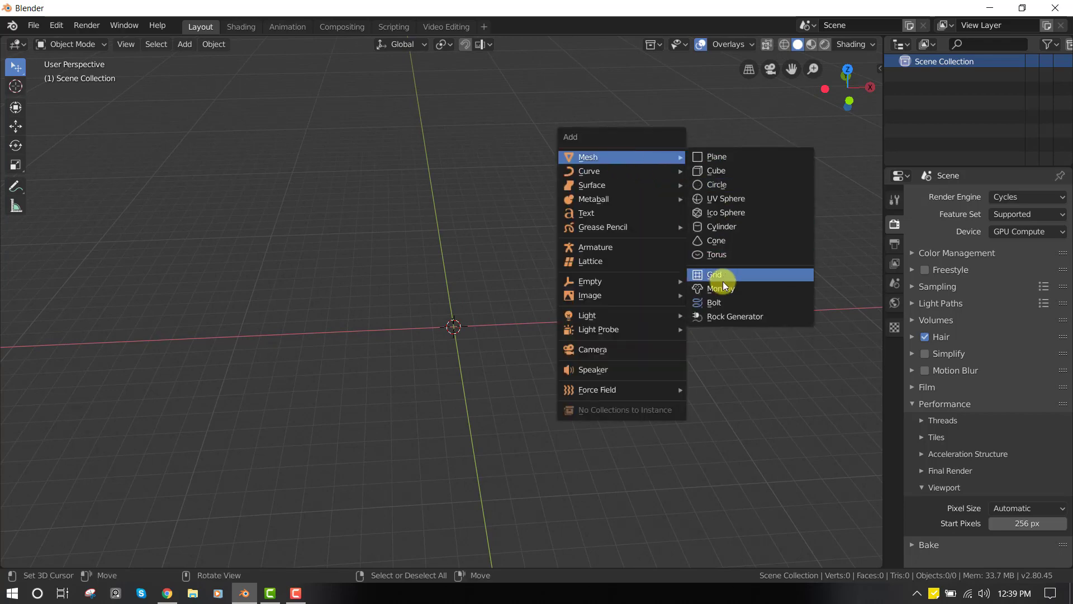
- Add a monkey mesh and a Bezier curve to the empty scene, and scale the curve up well beyond the monkey
click(713, 286)
key(shift+a)
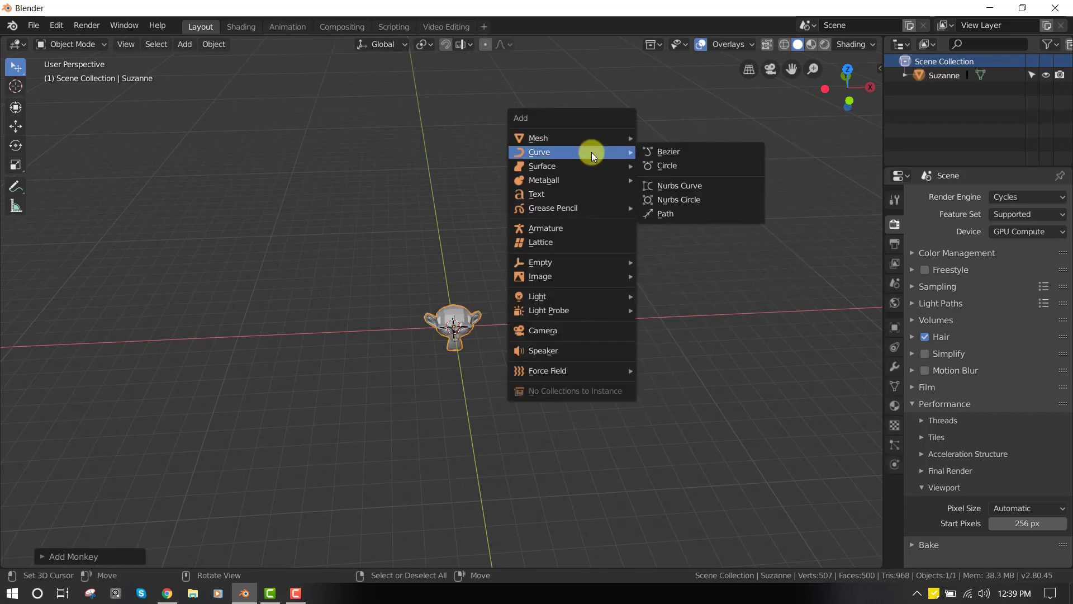
click(666, 153)
key(s)
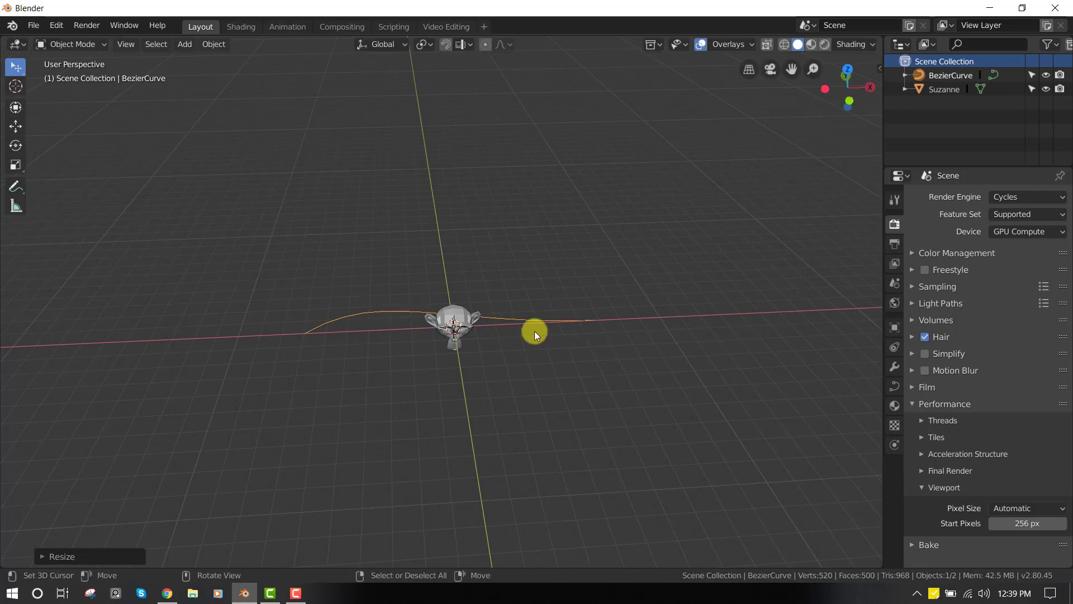
click(578, 316)
- Add a Follow Path constraint to the monkey with BezierCurve as its target
click(440, 322)
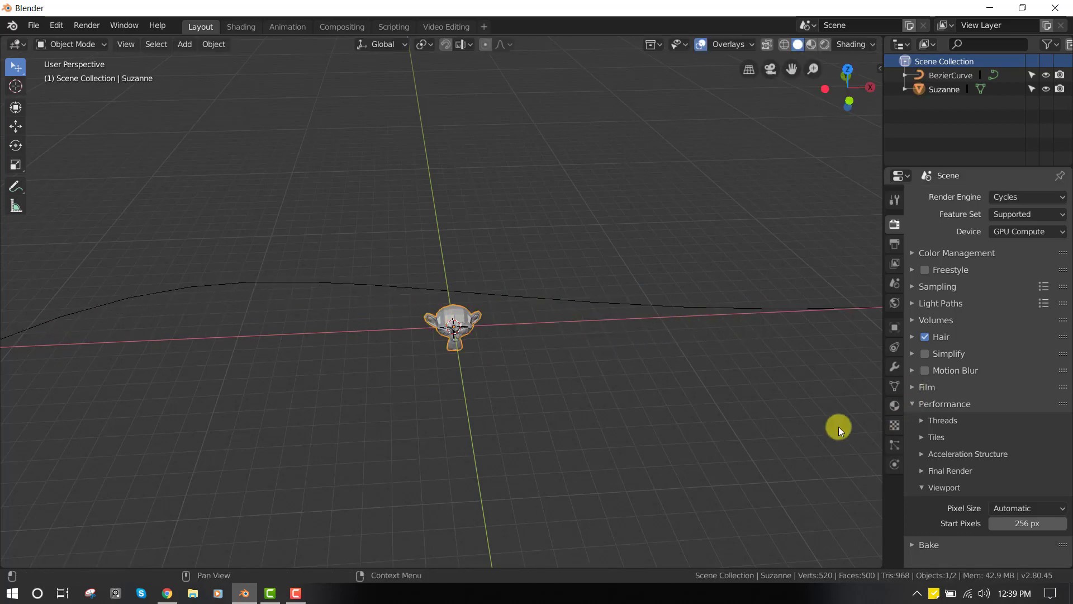
middle_drag(729, 397, 408, 341)
click(895, 347)
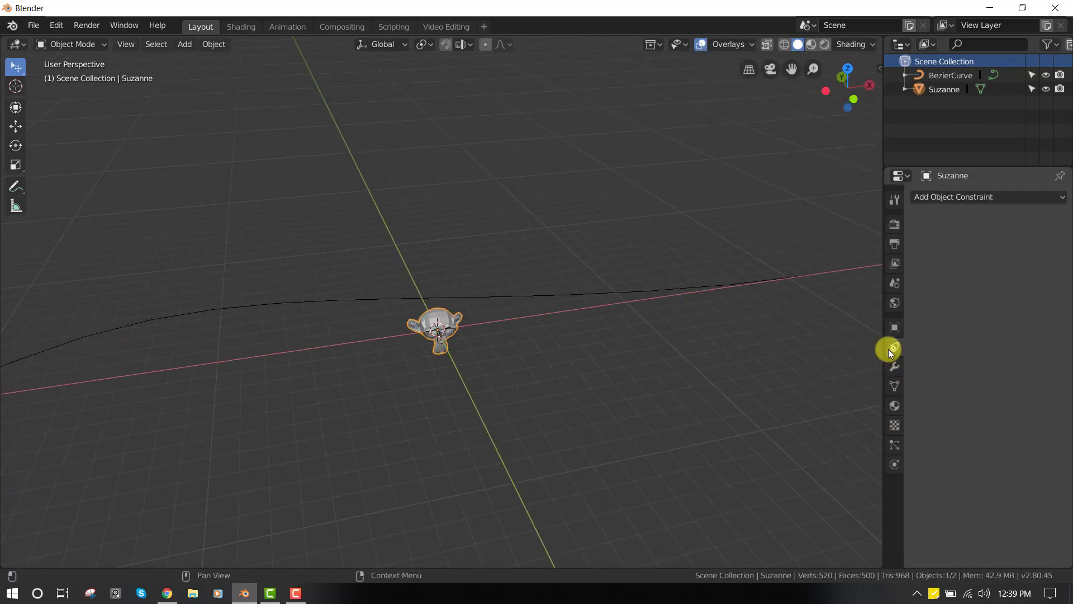
click(954, 199)
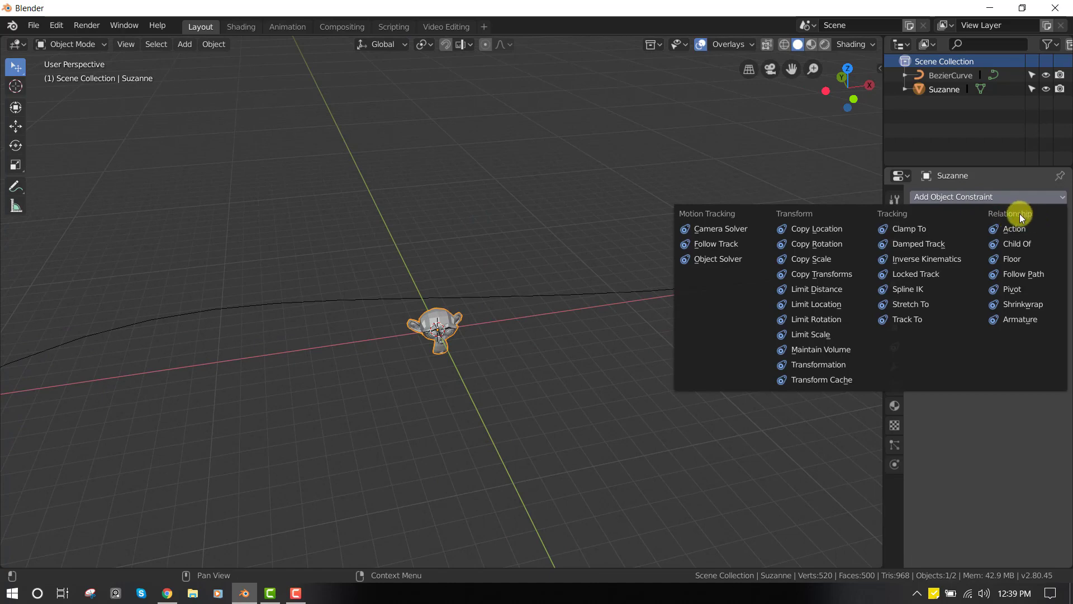
click(1014, 274)
middle_drag(498, 367, 454, 328)
click(985, 242)
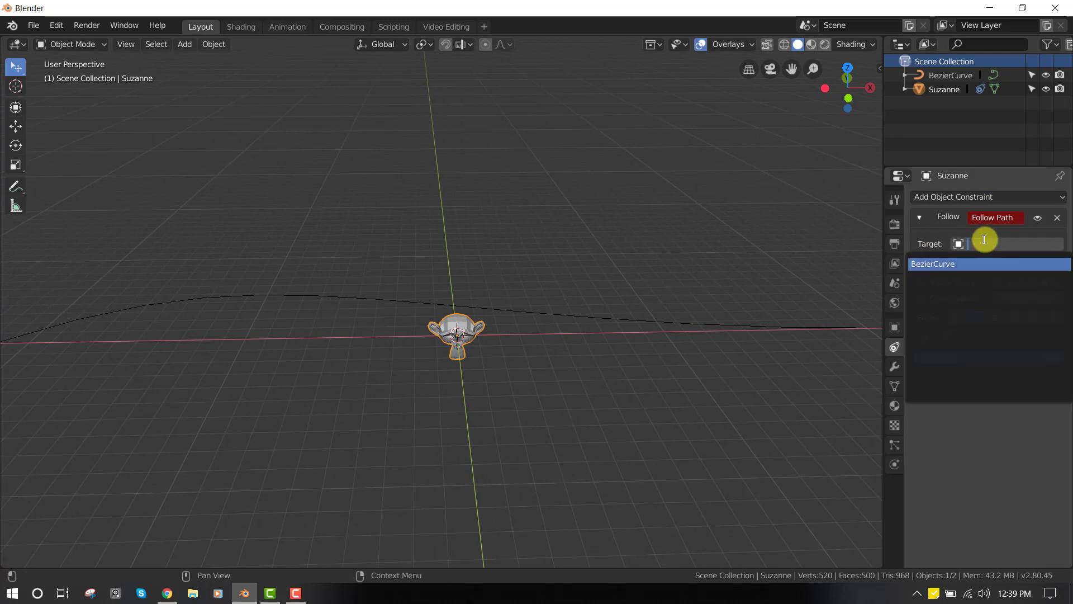
click(942, 264)
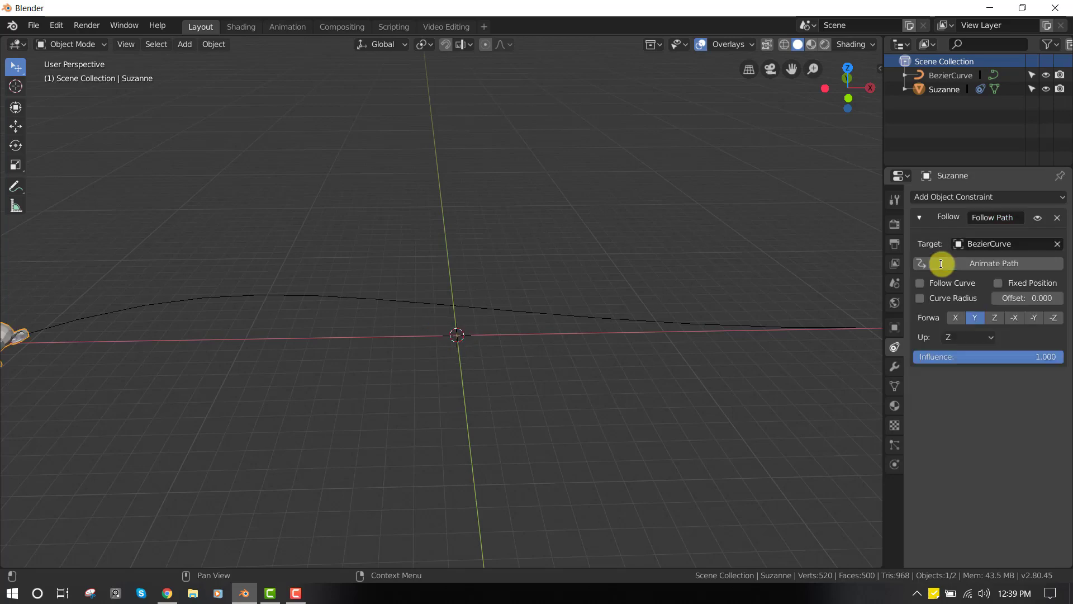
- Switch the direction of the Bezier curve in Edit Mode and return to Object Mode
scroll(222, 334, up, 2)
shift+middle_drag(223, 333, 282, 295)
click(304, 285)
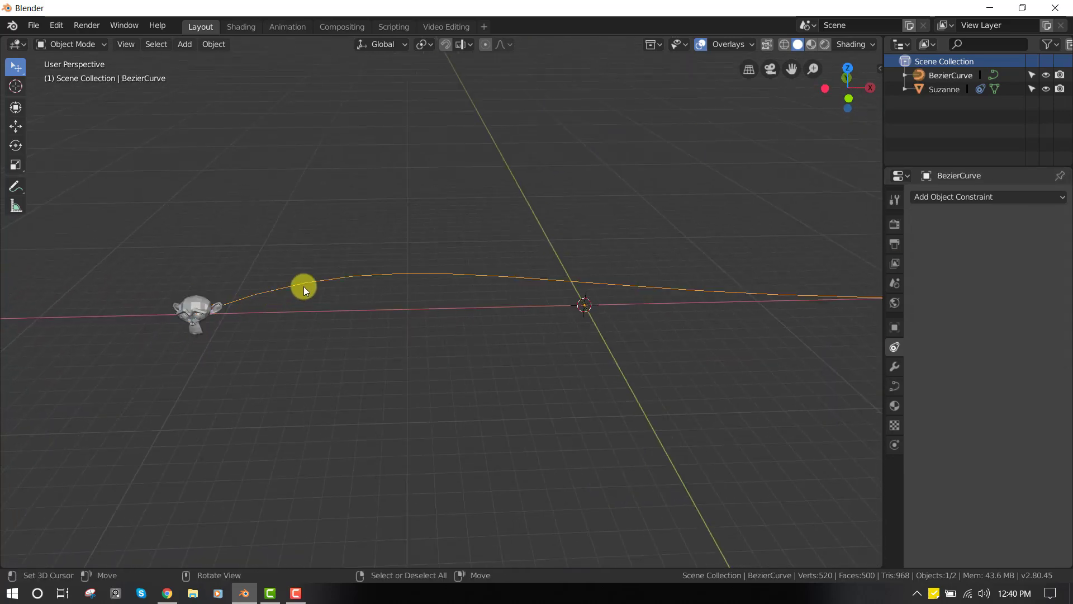
key(Tab)
scroll(525, 302, down, 2)
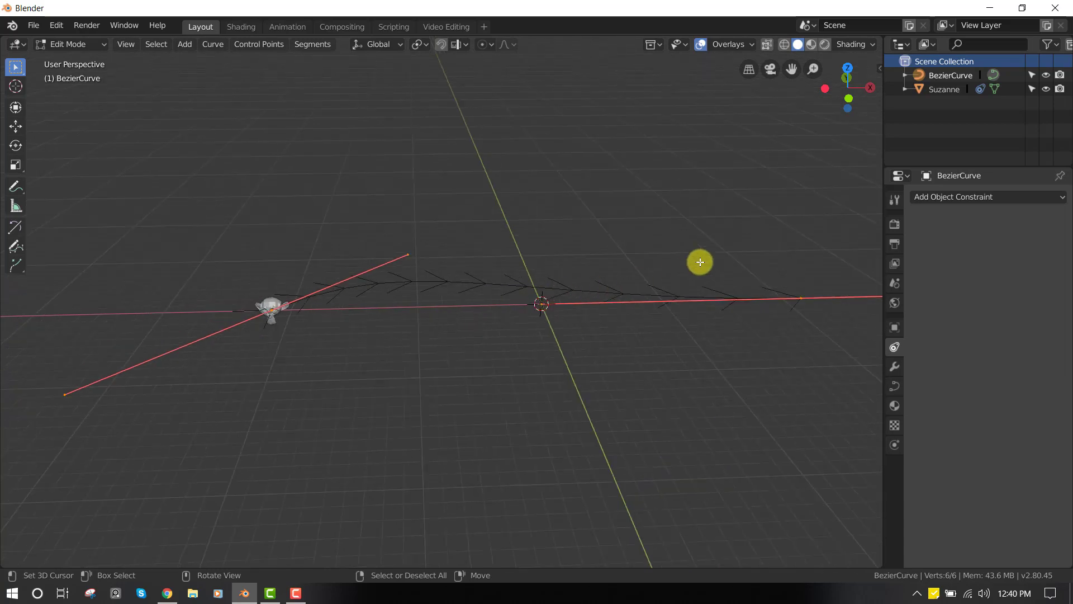
right_click(699, 259)
right_click(653, 259)
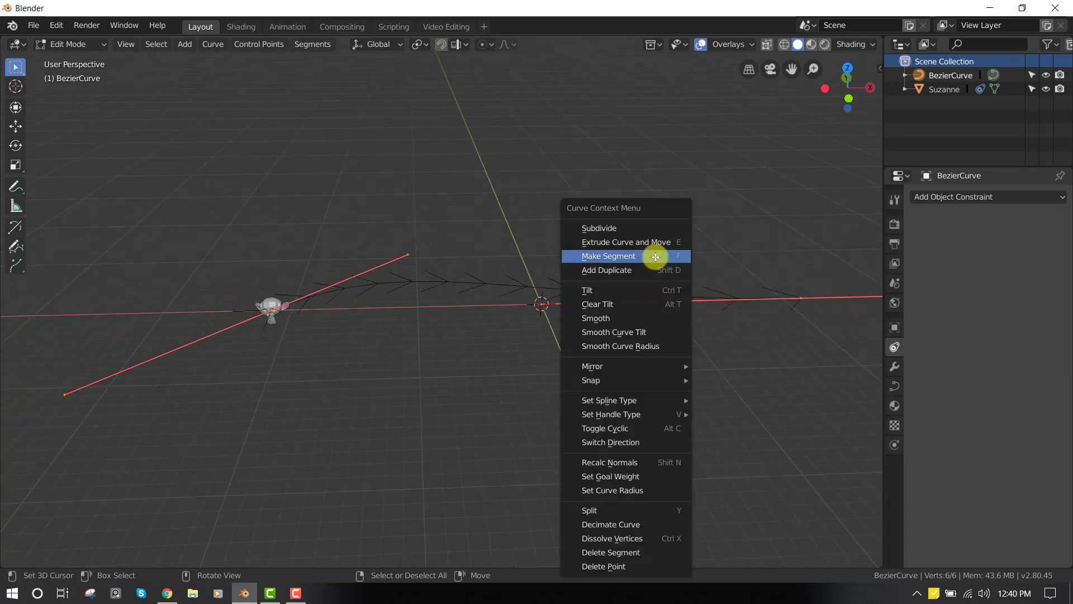
click(626, 443)
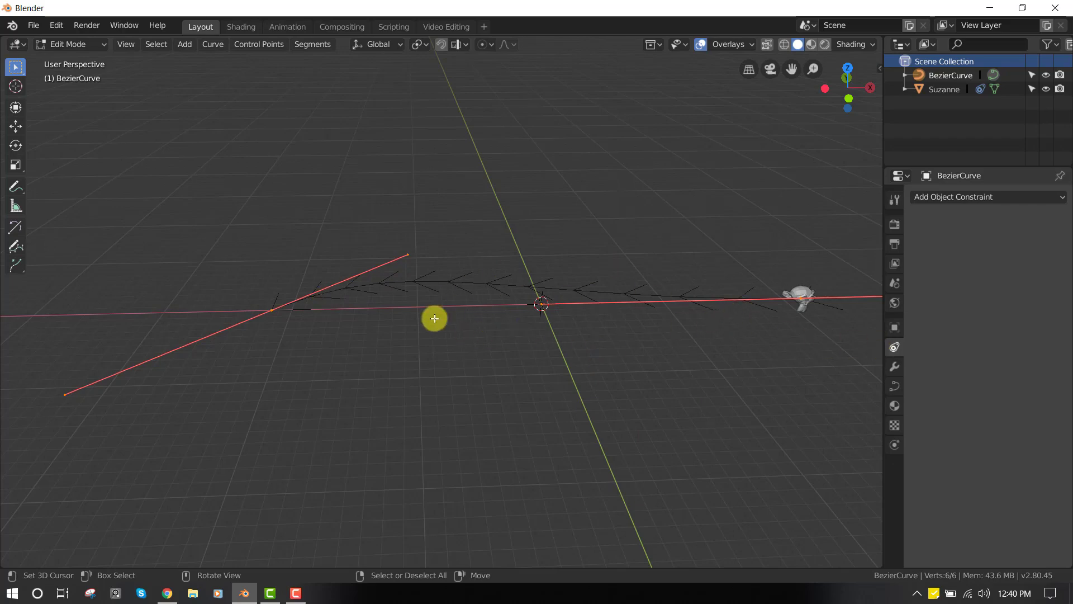
middle_drag(601, 327, 622, 319)
key(Tab)
- Select the monkey, play the timeline to check for movement along the curve, and return to the first frame
click(640, 305)
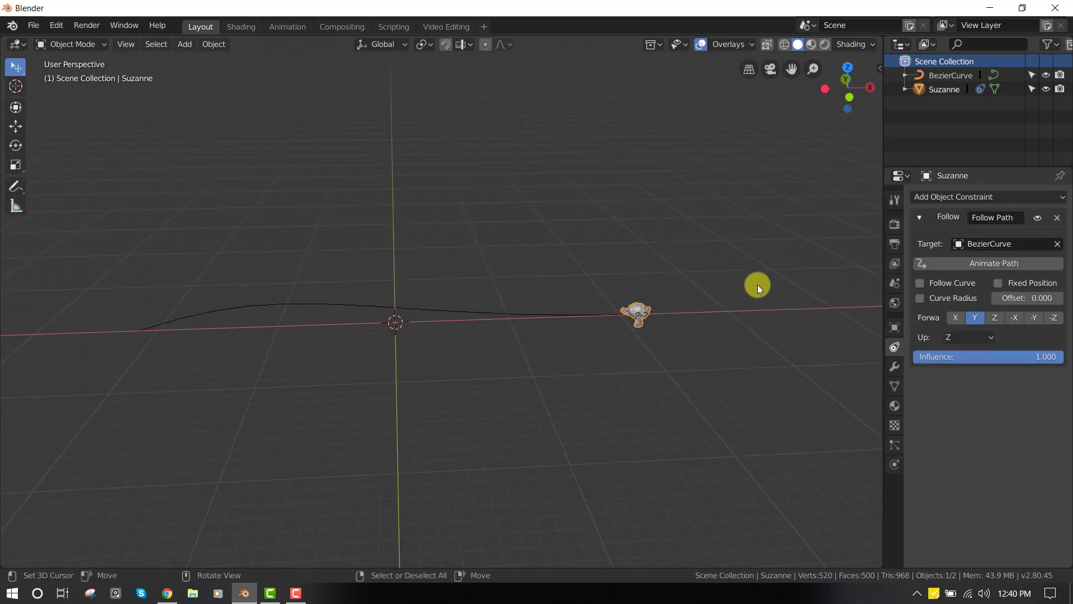
key(space)
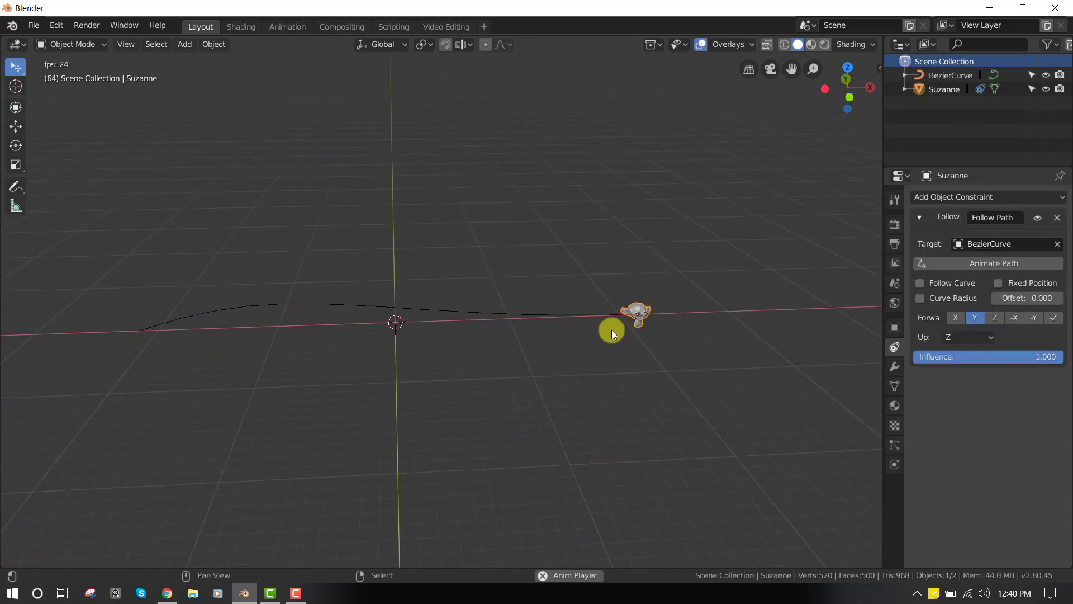
key(space)
key(shift+Left)
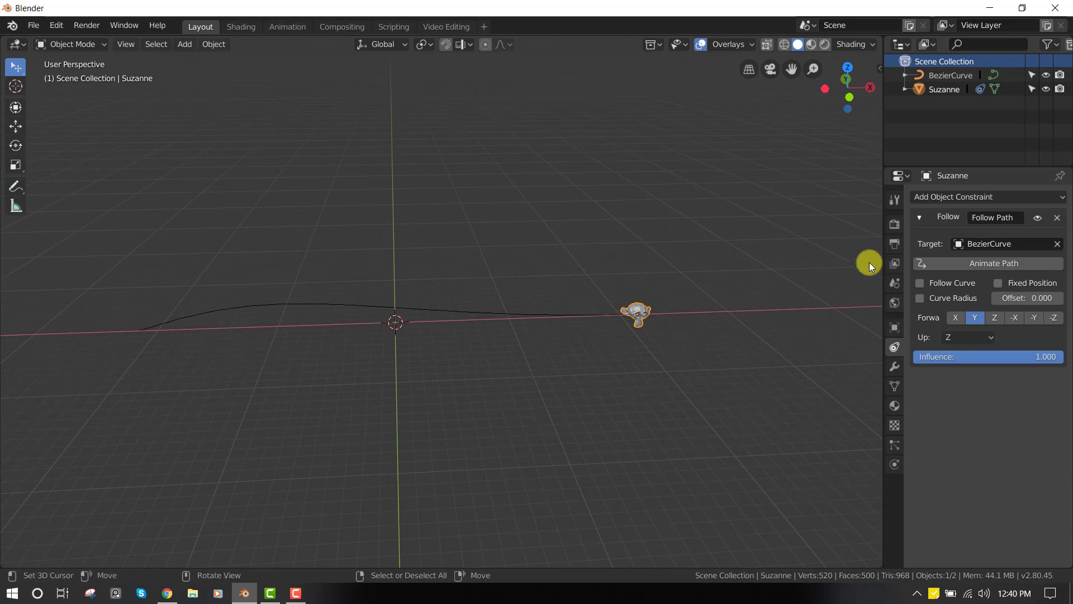
- Animate the path in the monkey's Follow Path constraint, preview the motion, and return to the first frame
click(993, 263)
key(space)
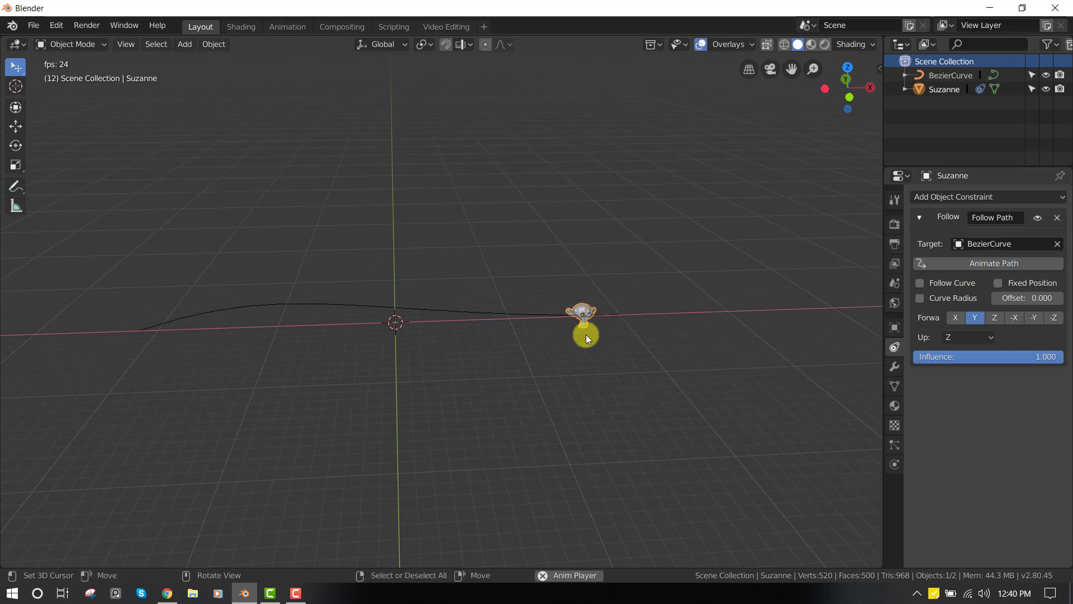
key(space)
key(shift+Left)
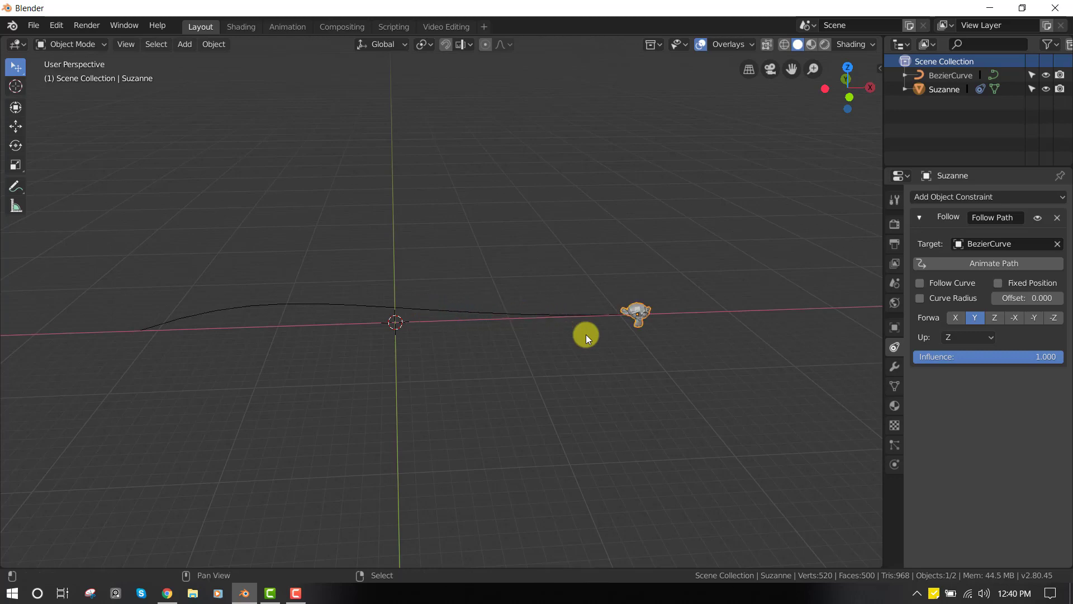
- Examine the Bezier curve's Path Animation settings and play the monkey's motion along the curve
click(532, 317)
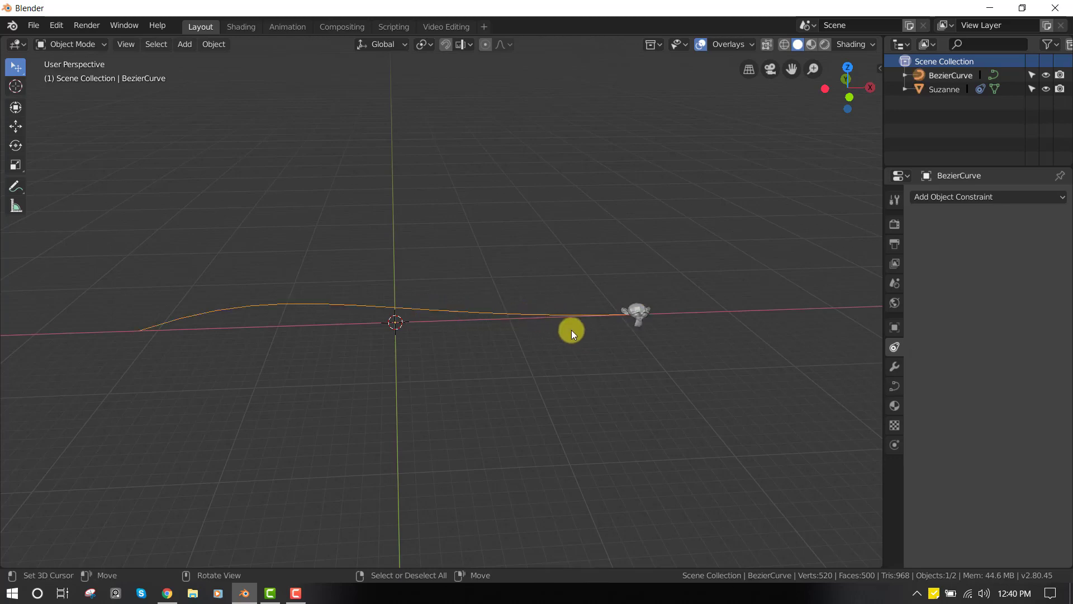
middle_drag(575, 328, 853, 378)
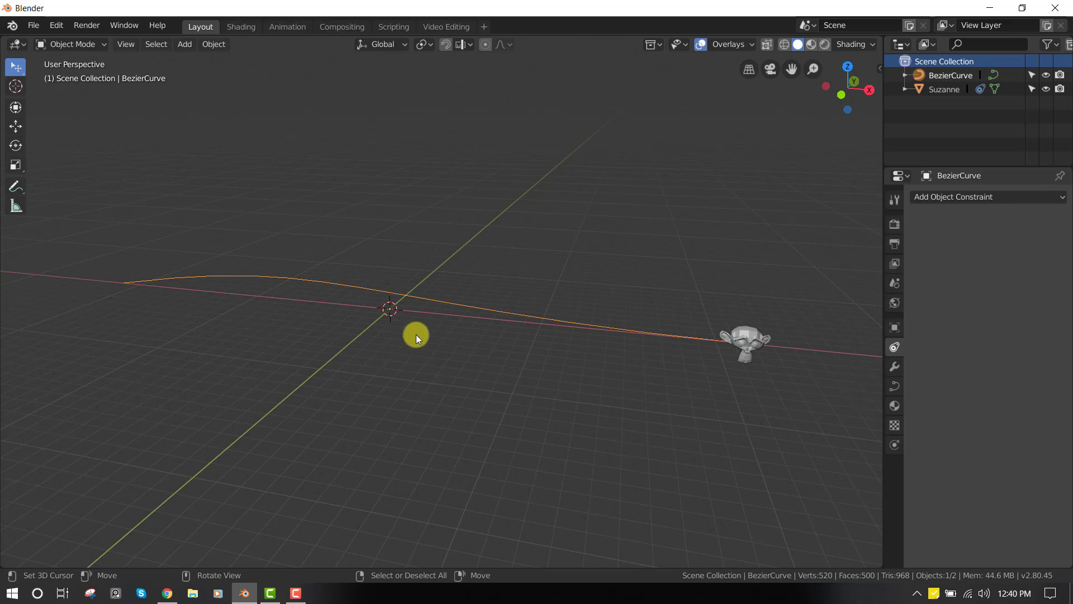
middle_drag(417, 334, 410, 319)
click(894, 385)
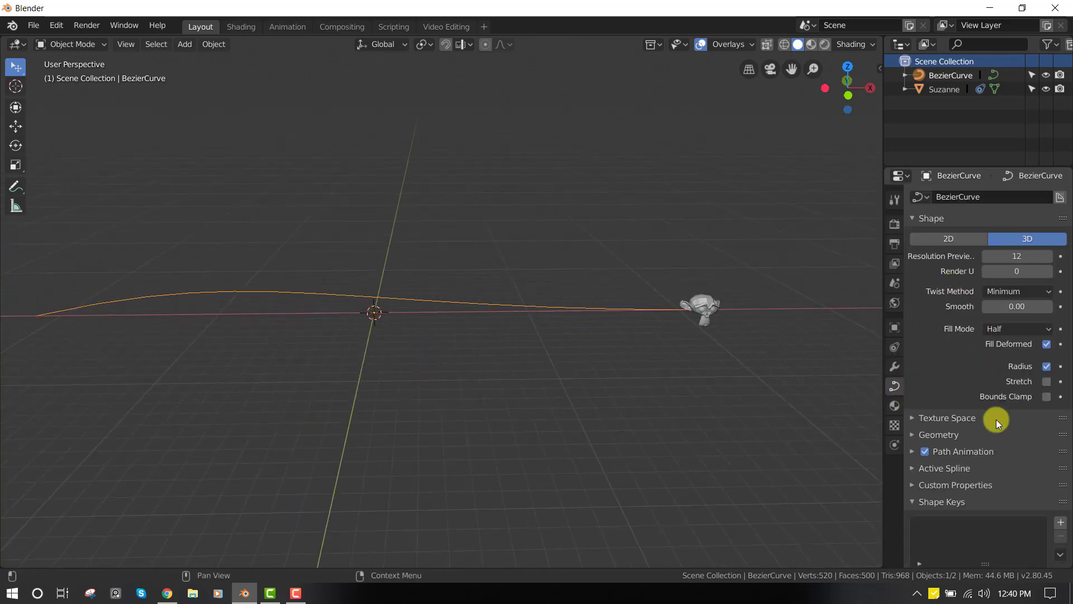
click(949, 442)
scroll(983, 419, down, 3)
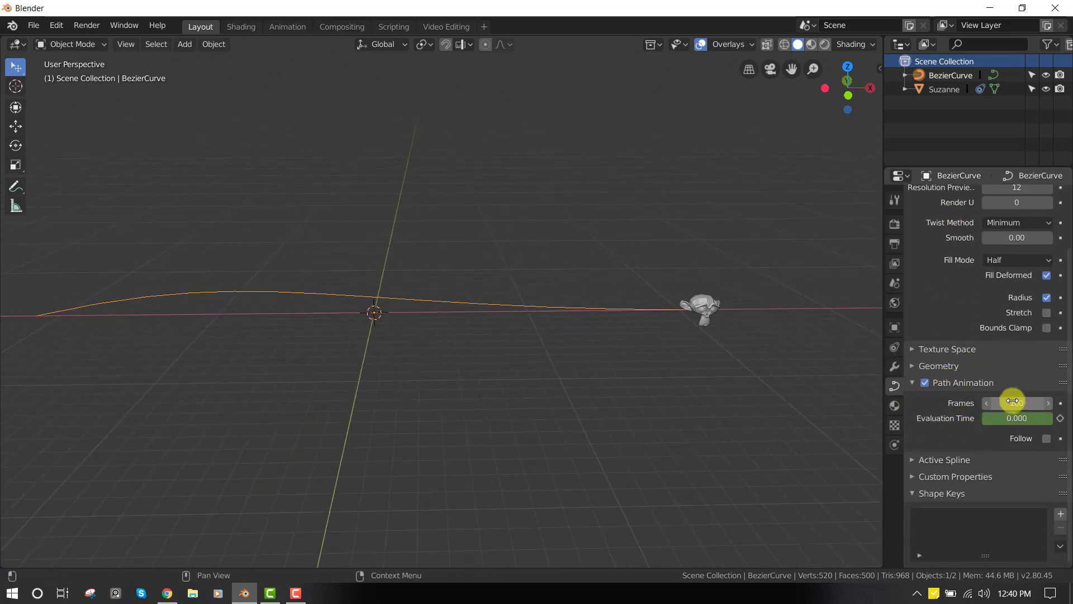
drag(1013, 400, 889, 417)
key(space)
- Stop the playback, select the monkey, and enable Follow Curve in its Follow Path constraint
key(space)
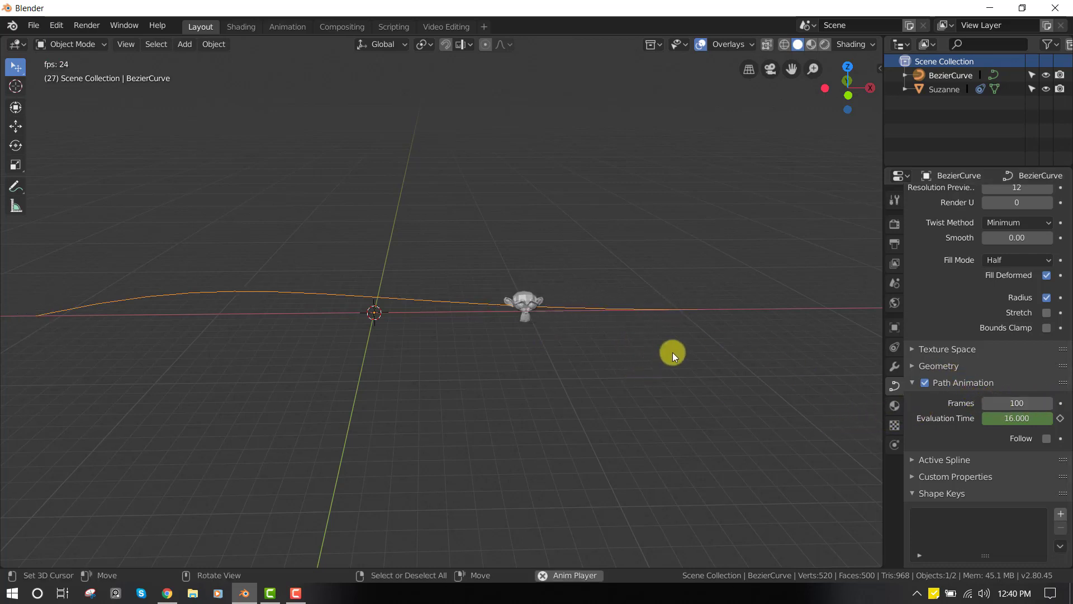
key(space)
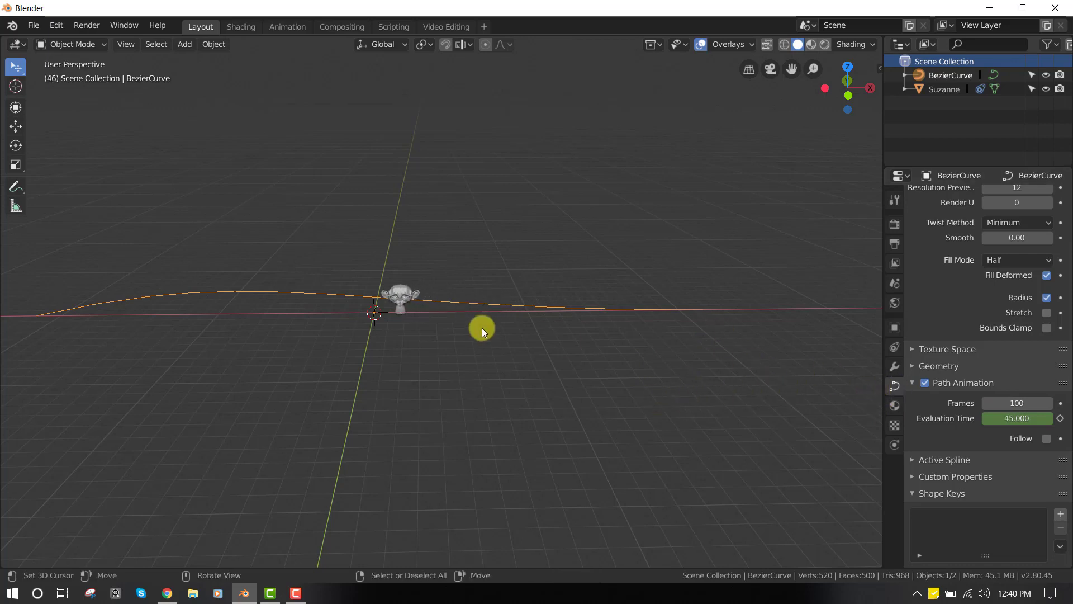
click(514, 312)
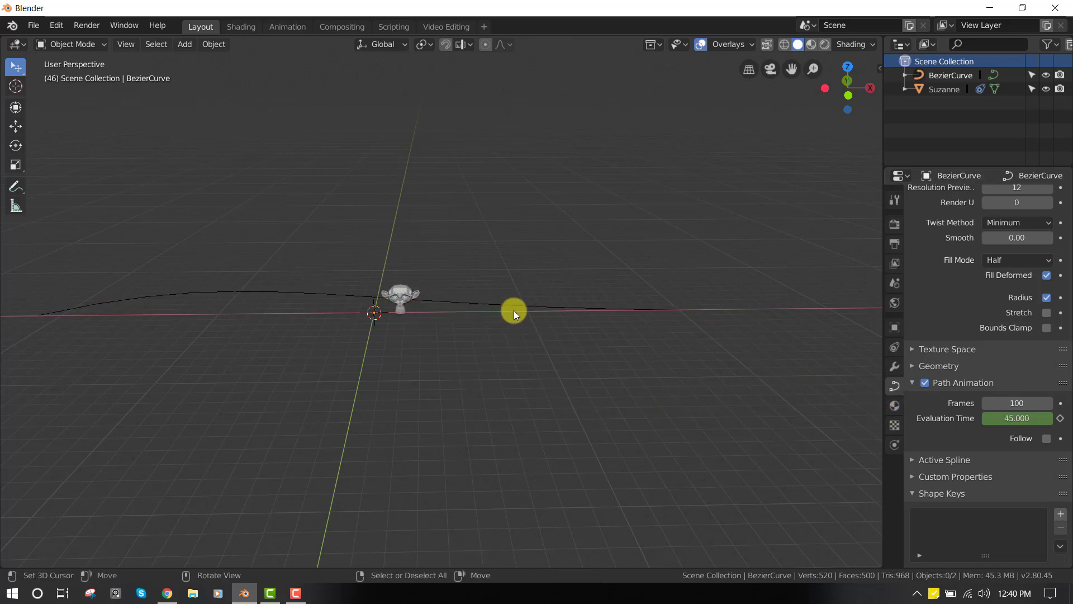
click(420, 294)
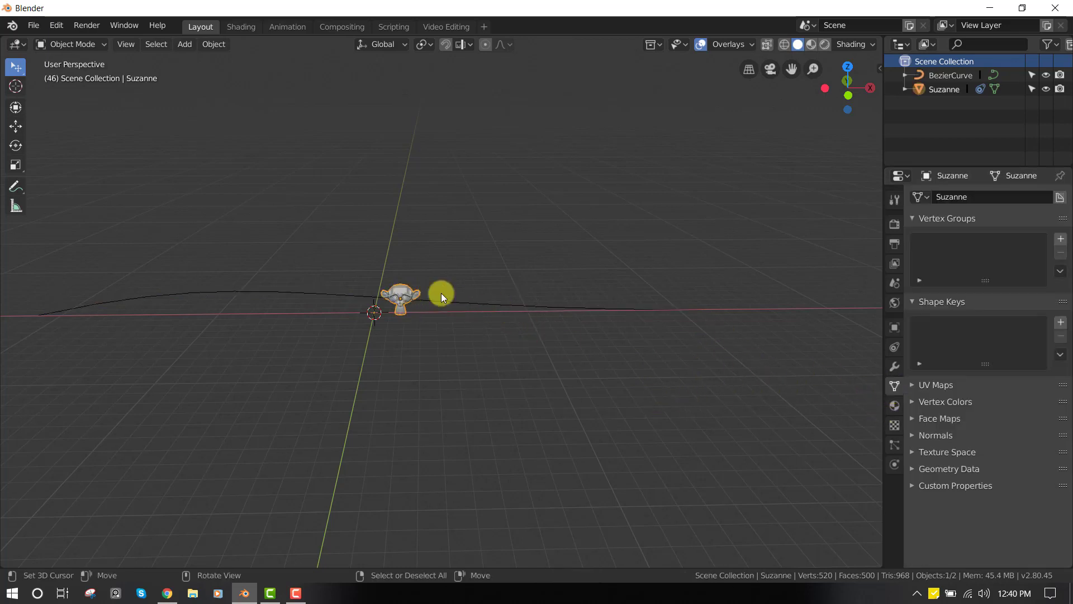
click(894, 349)
click(937, 285)
- Rotate the monkey about half a turn in top view so it faces its travel direction along the curve
scroll(430, 323, up, 2)
middle_drag(390, 324, 483, 301)
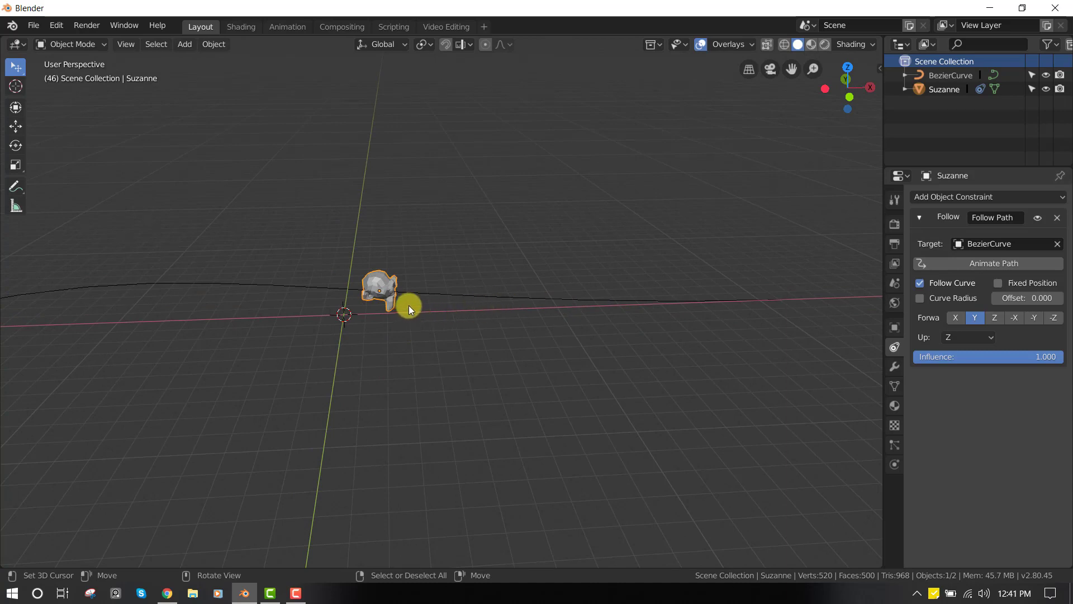
key(KP_7)
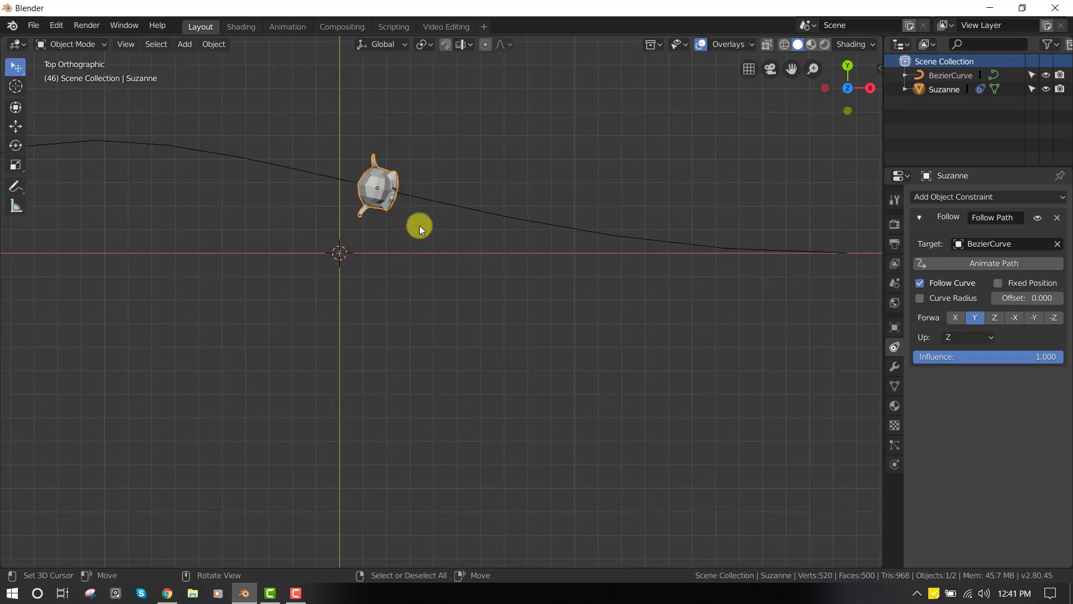
scroll(419, 226, down, 1)
key(r)
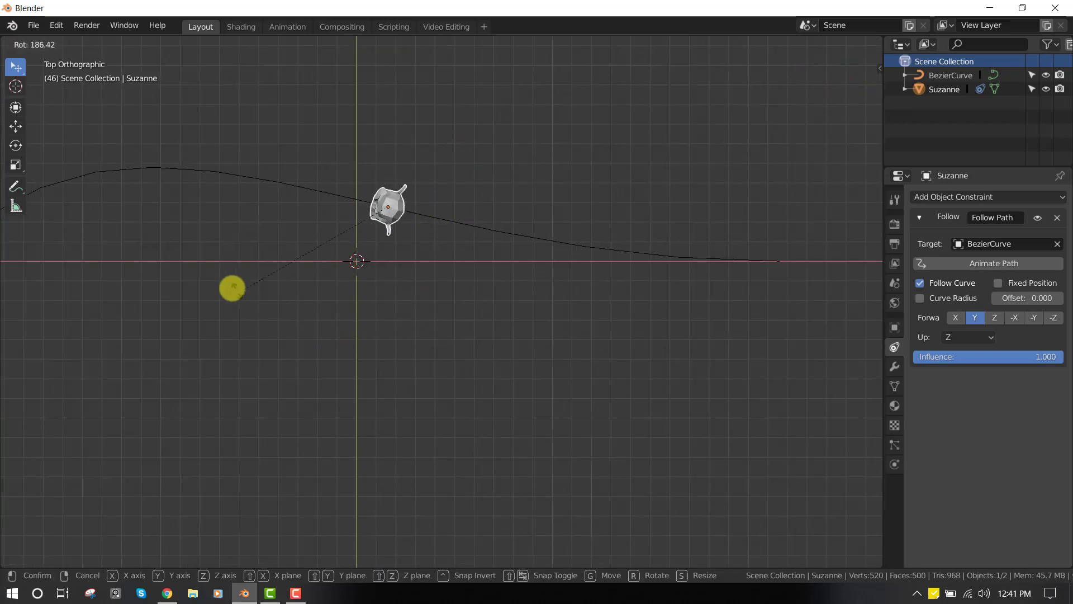
click(350, 228)
- Play the monkey's motion along the curve in top and perspective views, then stop and select the Bezier curve
key(space)
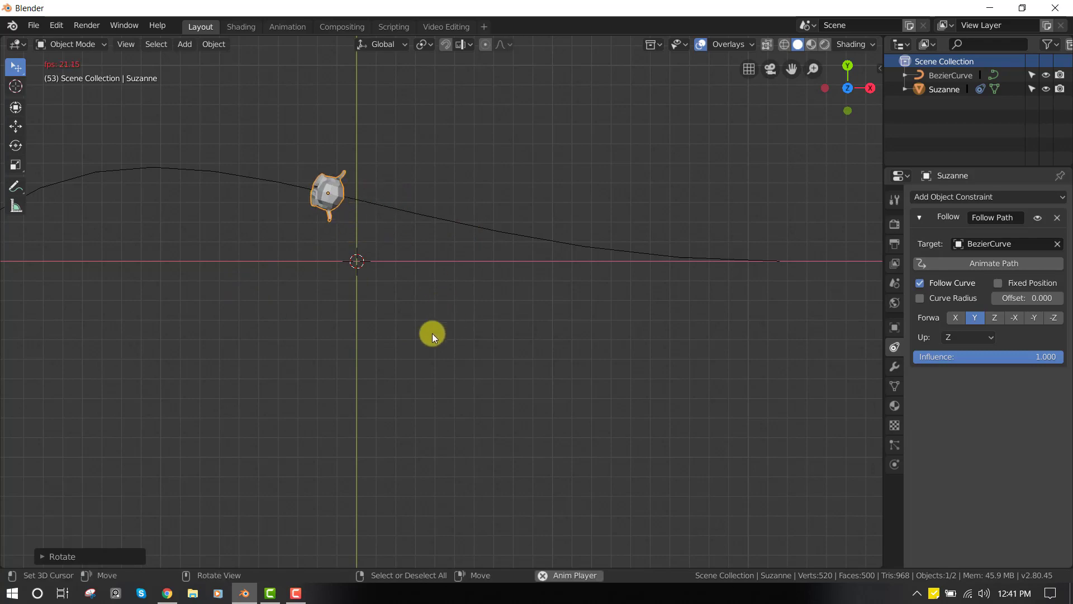
click(330, 322)
scroll(313, 342, down, 3)
middle_drag(313, 342, 328, 287)
key(space)
click(332, 296)
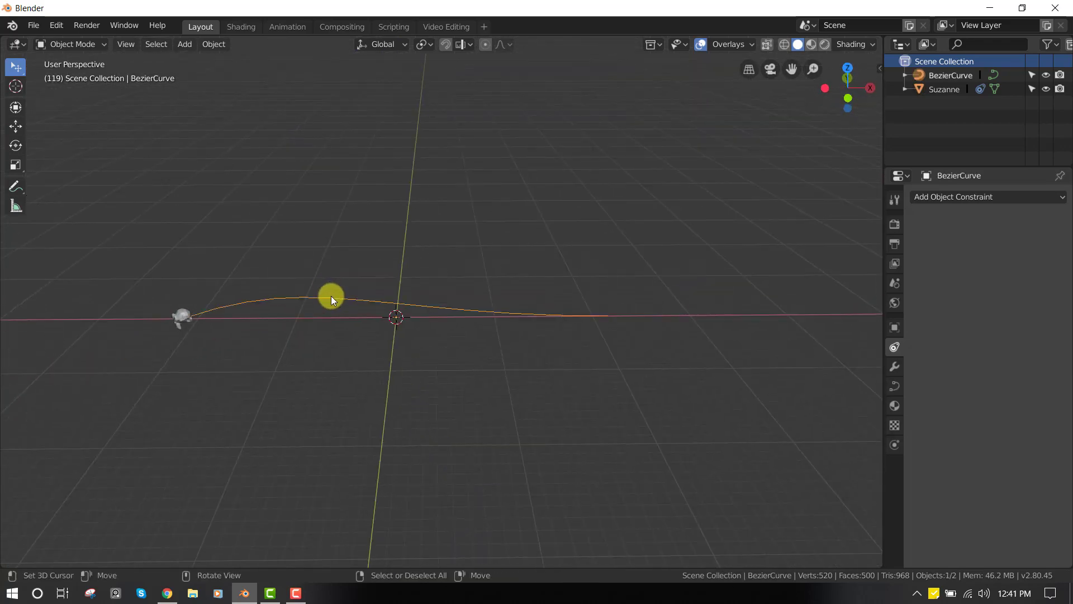
key(Tab)
right_click(679, 71)
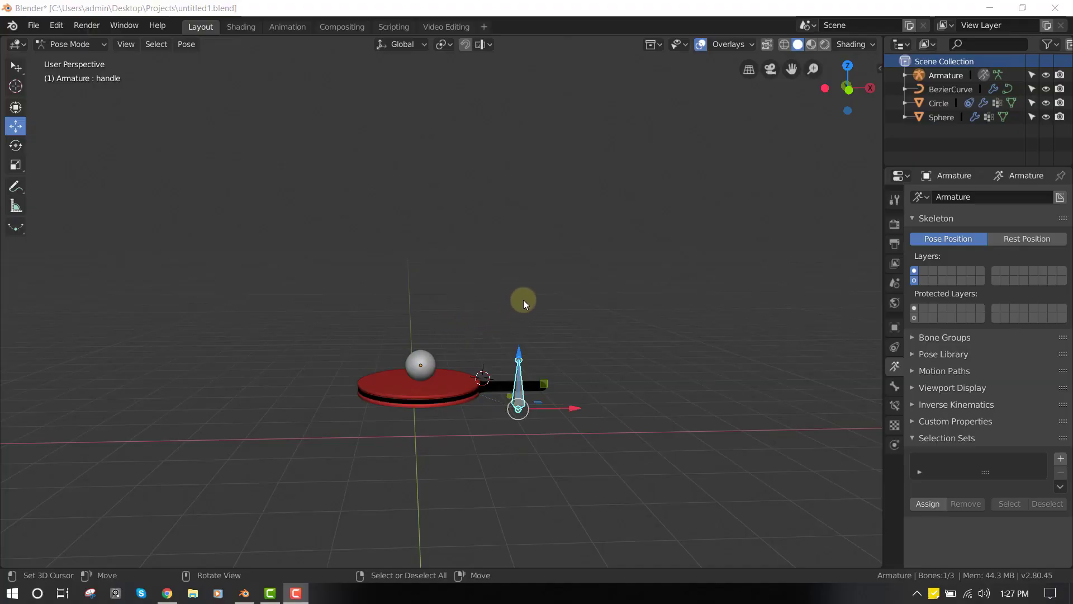
- Test-move the handle bone of the paddle-and-ball rig and cancel the move
mouse_move(562, 352)
middle_down()
mouse_move(563, 384)
mouse_move(566, 361)
mouse_move(562, 384)
mouse_move(581, 361)
middle_up()
key(g)
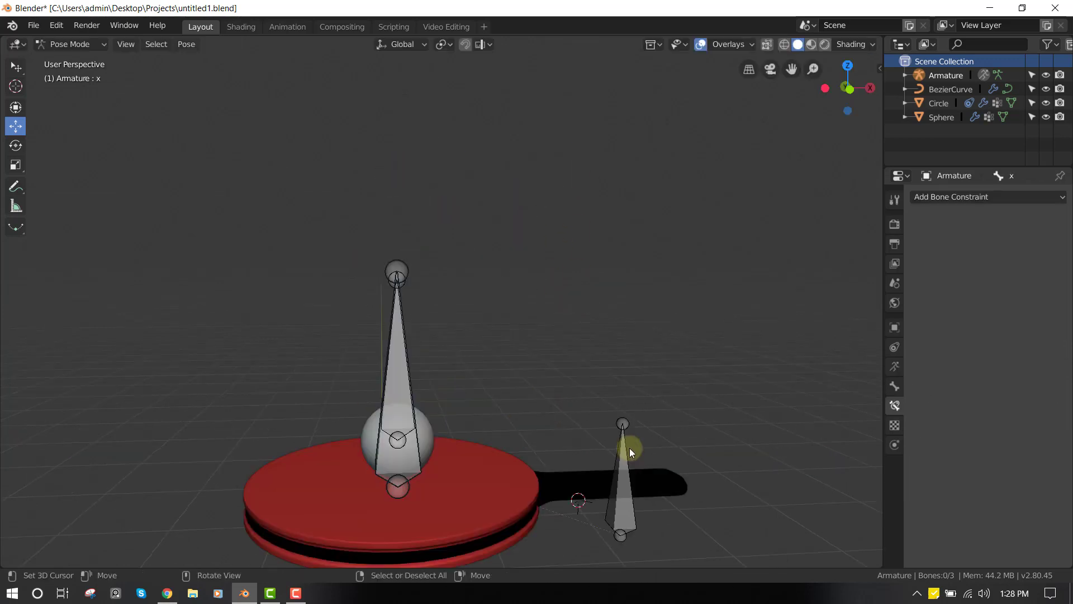
right_click(630, 448)
- Add a Floor constraint to the x bone with the handle bone as its target
middle_drag(575, 424, 589, 367)
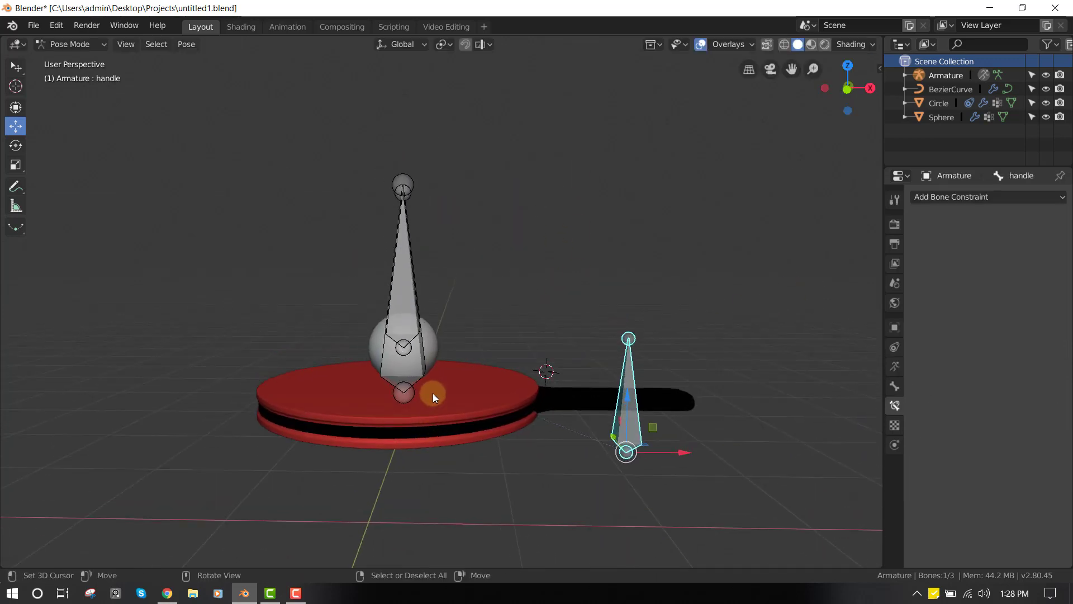
scroll(434, 392, down, 1)
shift+middle_drag(618, 321, 618, 340)
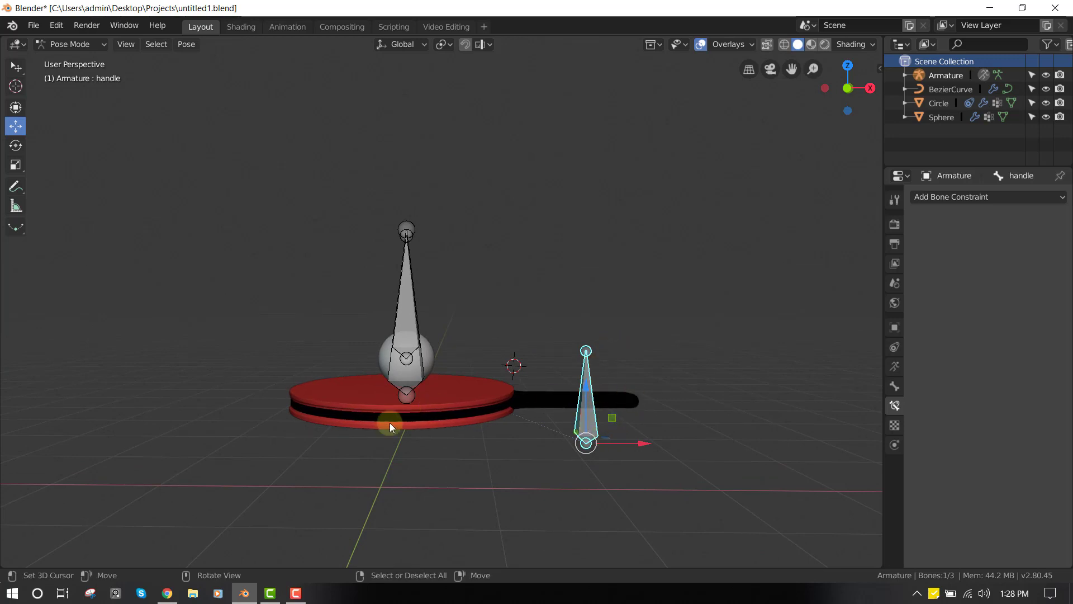
shift+click(411, 390)
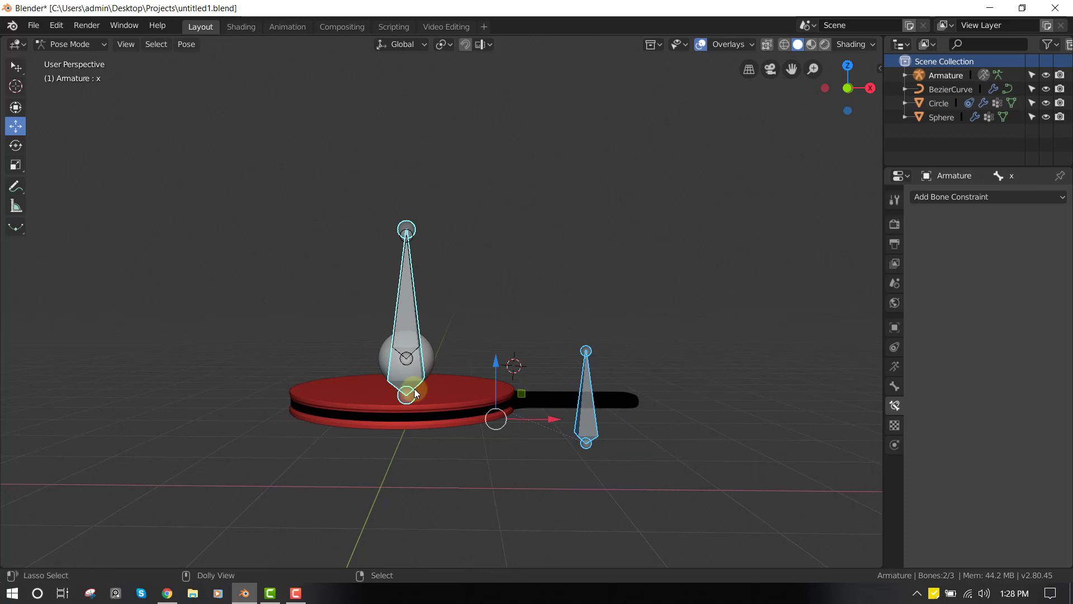
key(ctrl+shift+c)
click(486, 386)
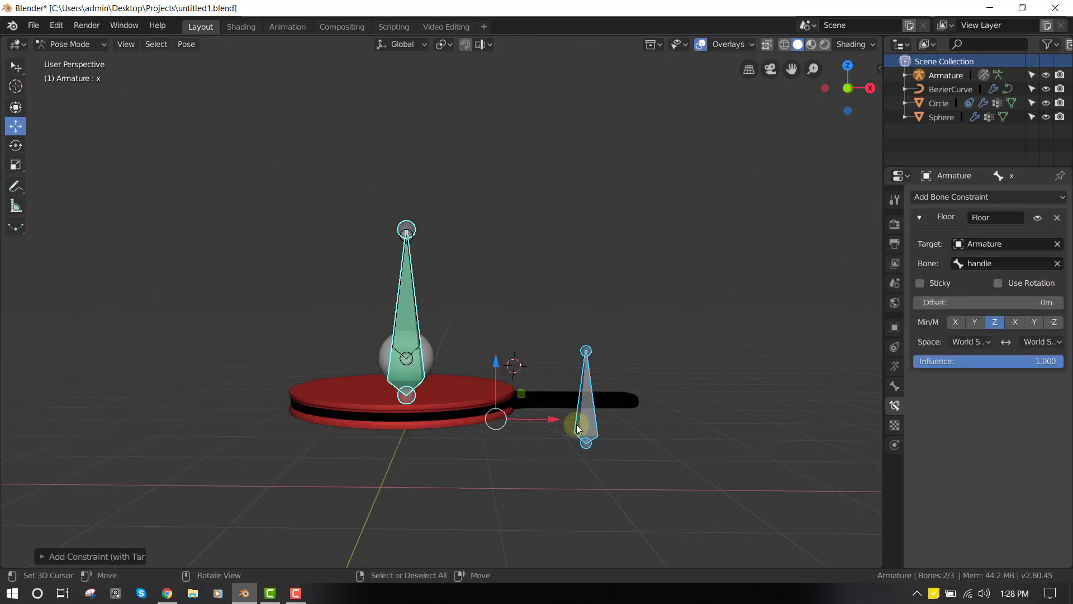
- Test the Floor constraint by moving the handle bone, leaving the paddle raised above the ball
shift+middle_drag(606, 394, 607, 422)
right_click(595, 453)
key(g)
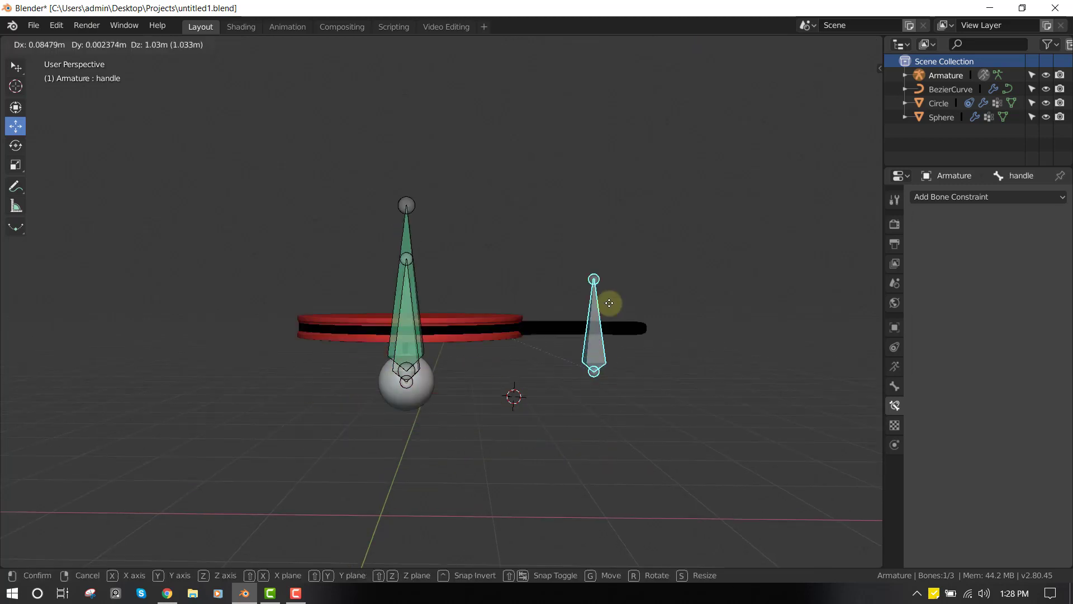
right_click(597, 369)
scroll(596, 394, down, 2)
key(g)
click(602, 208)
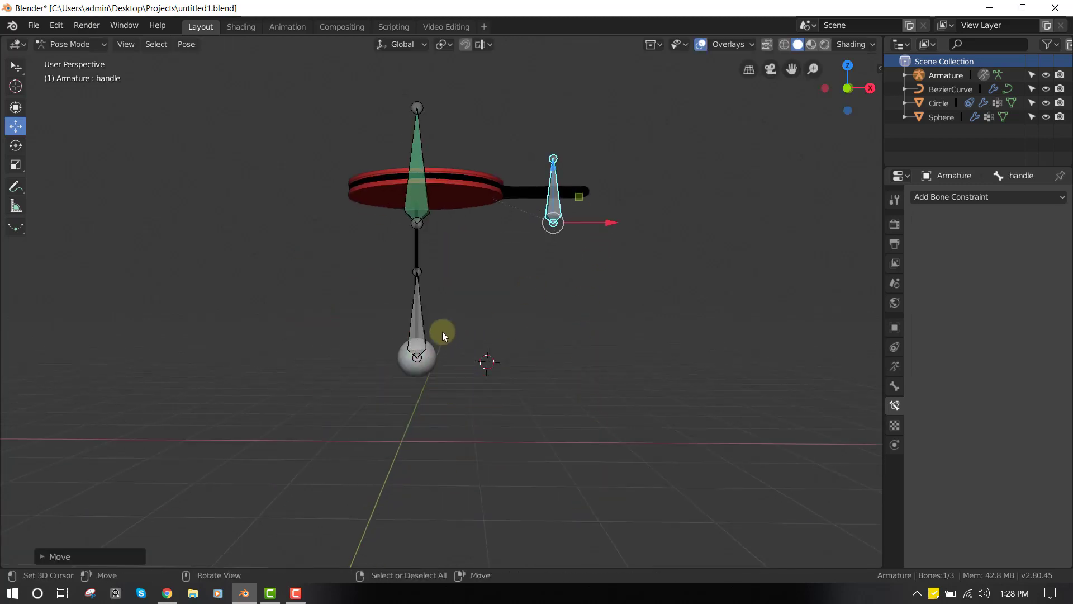
- Temporarily hide the ball bone, test-move the handle bone with the move cancelled, and reveal the hidden bone
click(414, 320)
key(g)
key(Escape)
key(h)
click(546, 220)
shift+middle_drag(545, 220, 543, 333)
key(g)
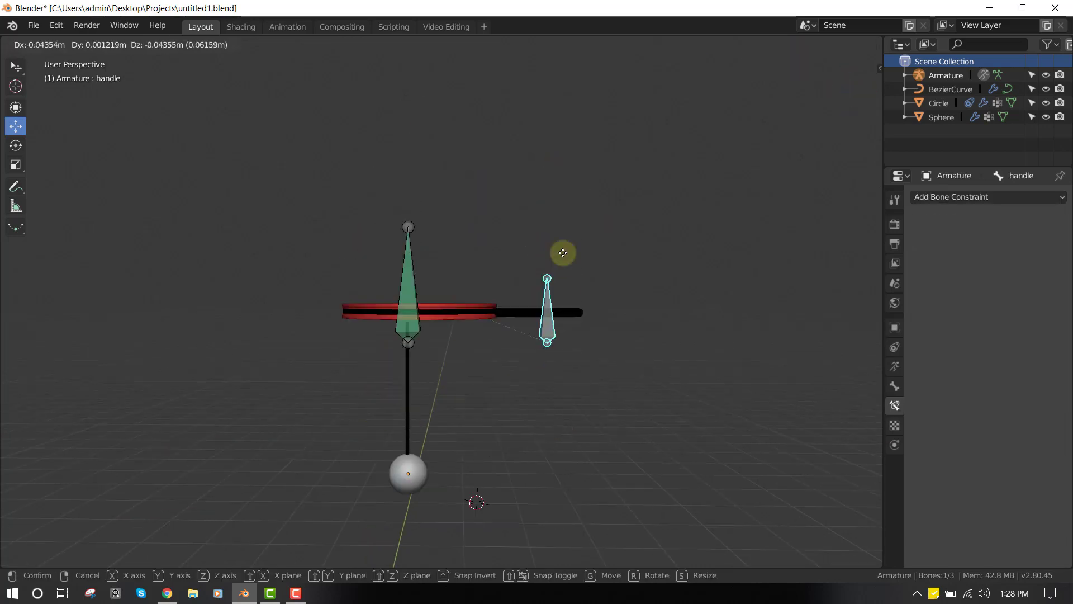
key(Escape)
key(alt+h)
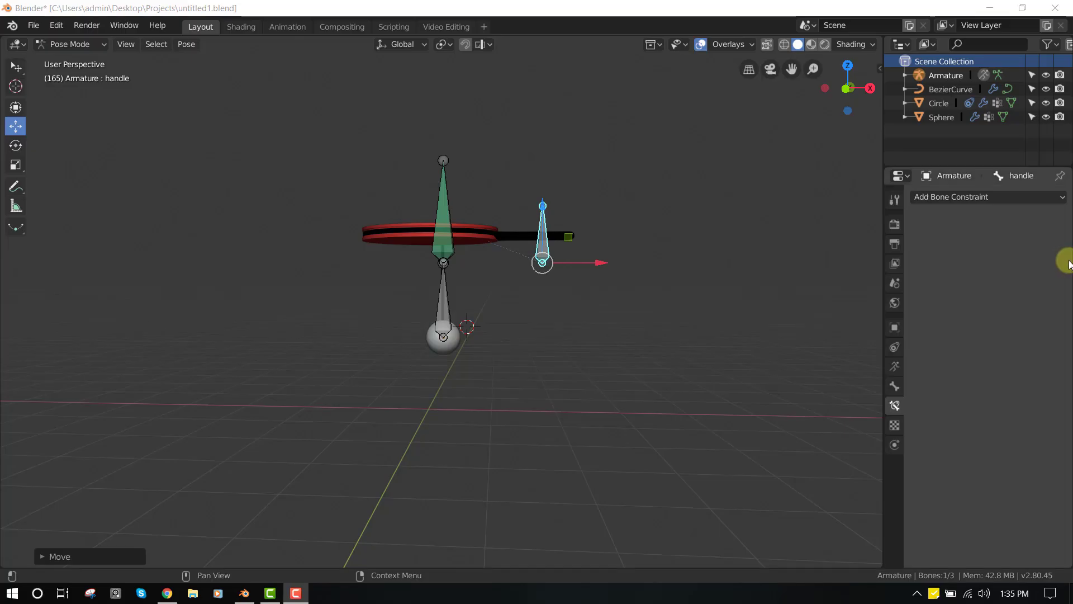
- Return all the armature's bones to their rest location and deselect them
middle_drag(520, 296, 551, 354)
scroll(678, 358, down, 4)
key(a)
key(alt+a)
middle_drag(614, 382, 510, 382)
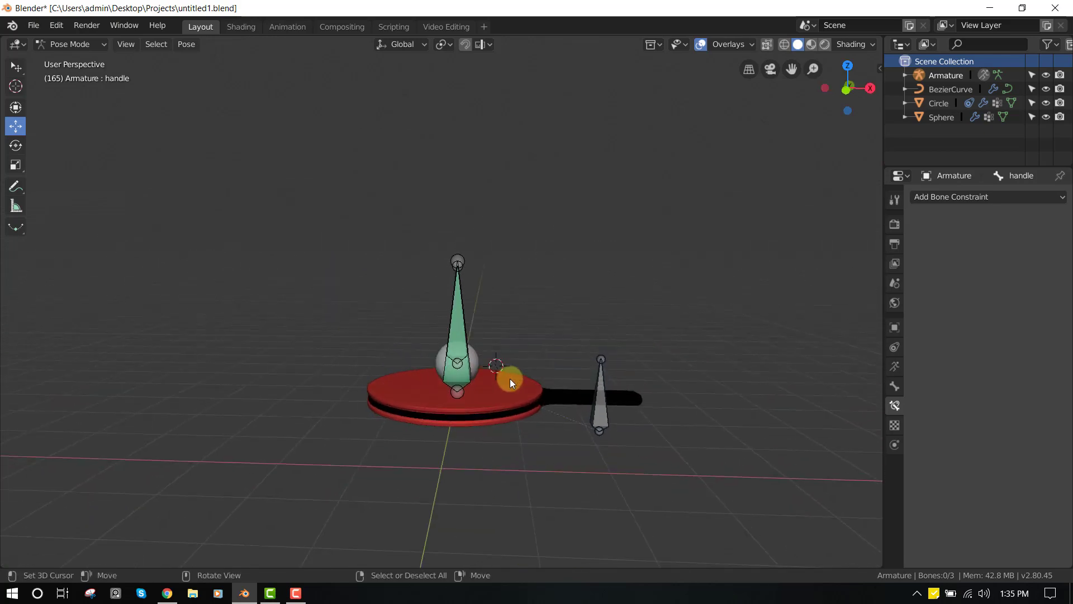
- Add a Transformation constraint to the ball bone with the x bone as its target
scroll(500, 389, up, 4)
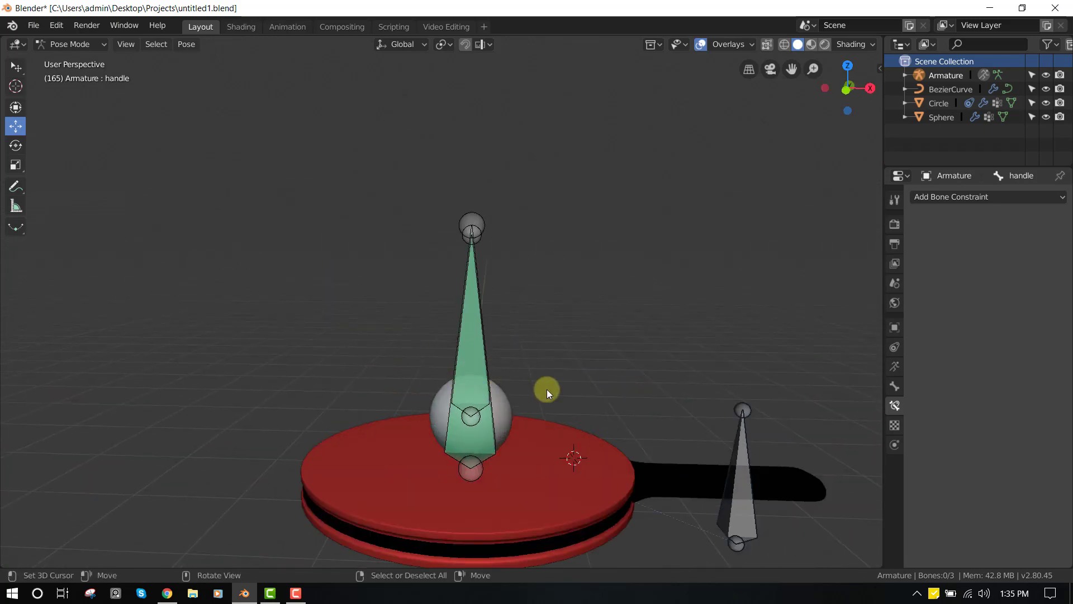
scroll(549, 387, down, 4)
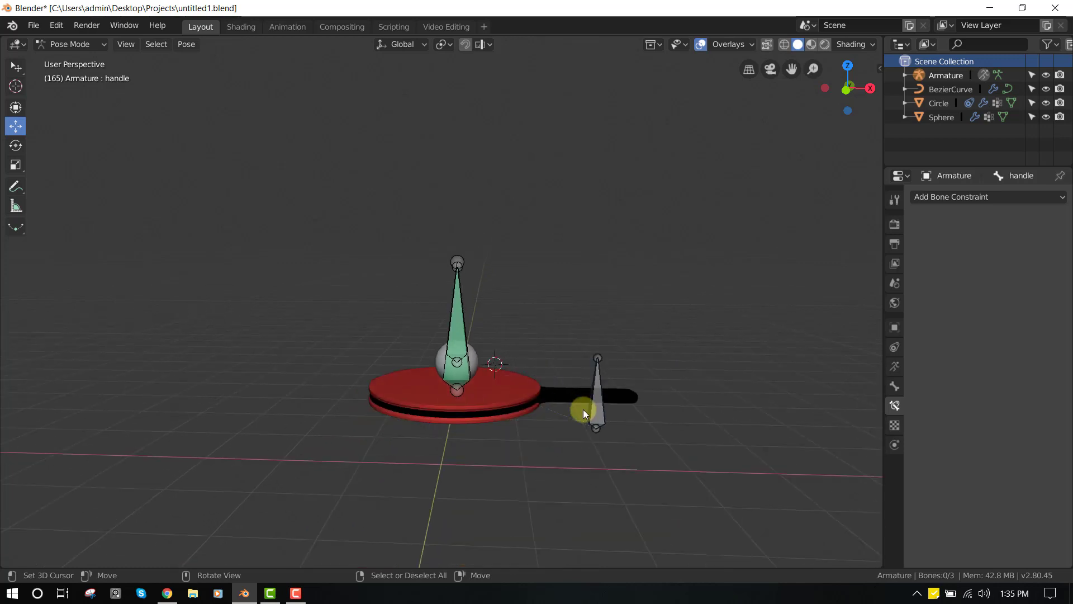
click(495, 364)
click(471, 374)
scroll(469, 383, up, 2)
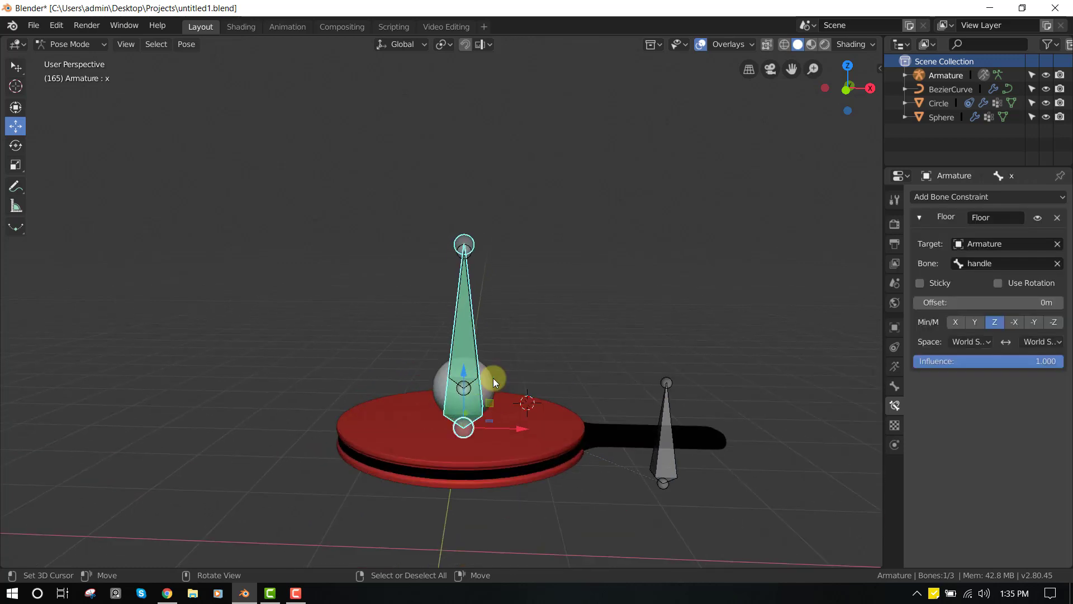
shift+middle_drag(475, 377, 453, 378)
shift+click(453, 378)
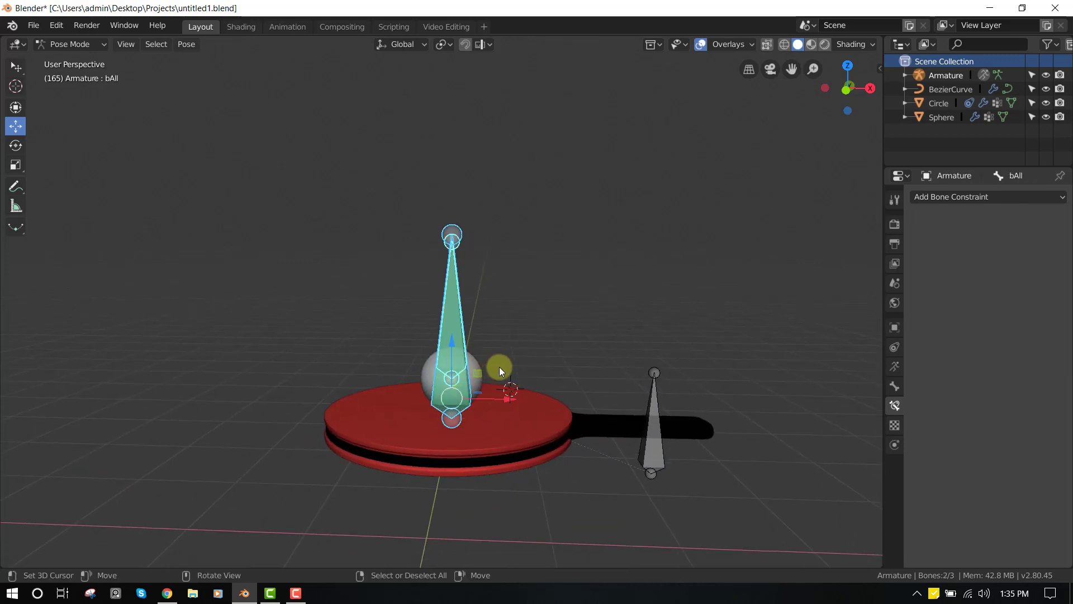
key(shift+ctrl+c)
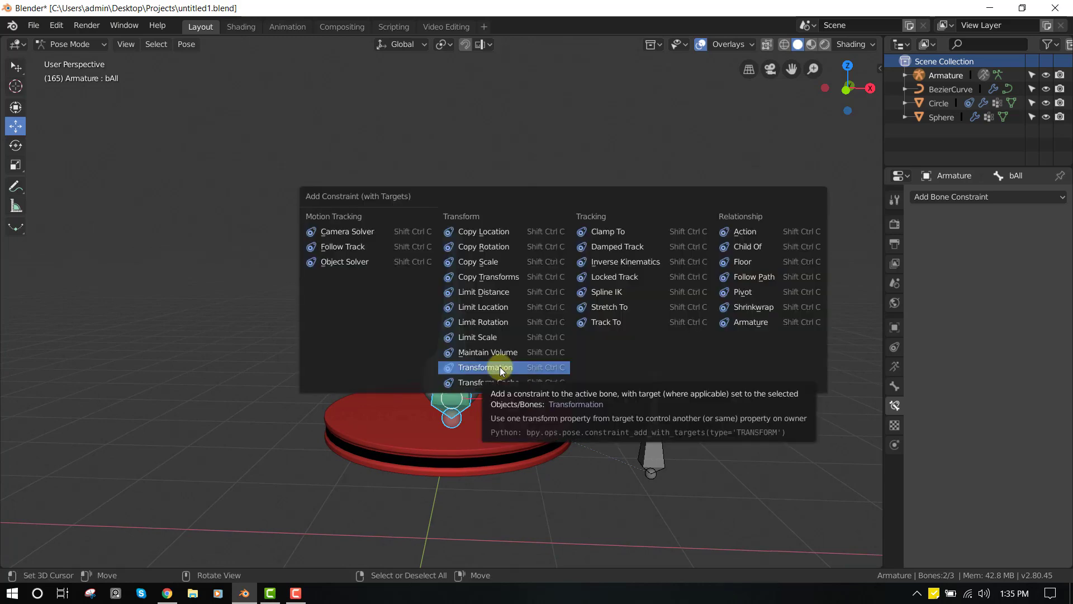
click(501, 370)
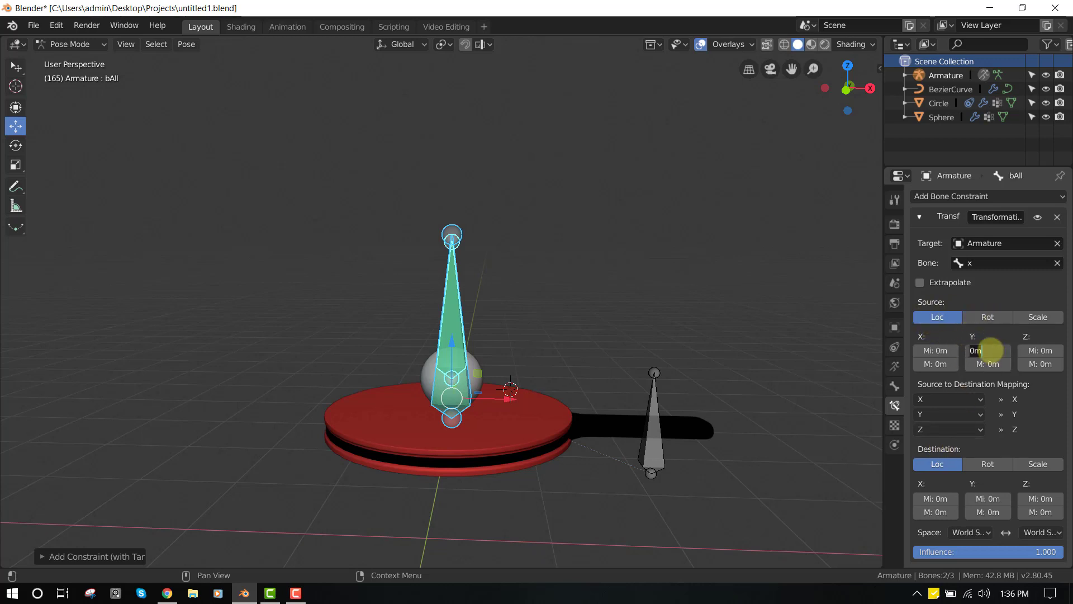
- Set the Transformation constraint's source location Y range to a minimum of -0.05 m and a maximum of 0.05 m
text(0.05)
key(Return)
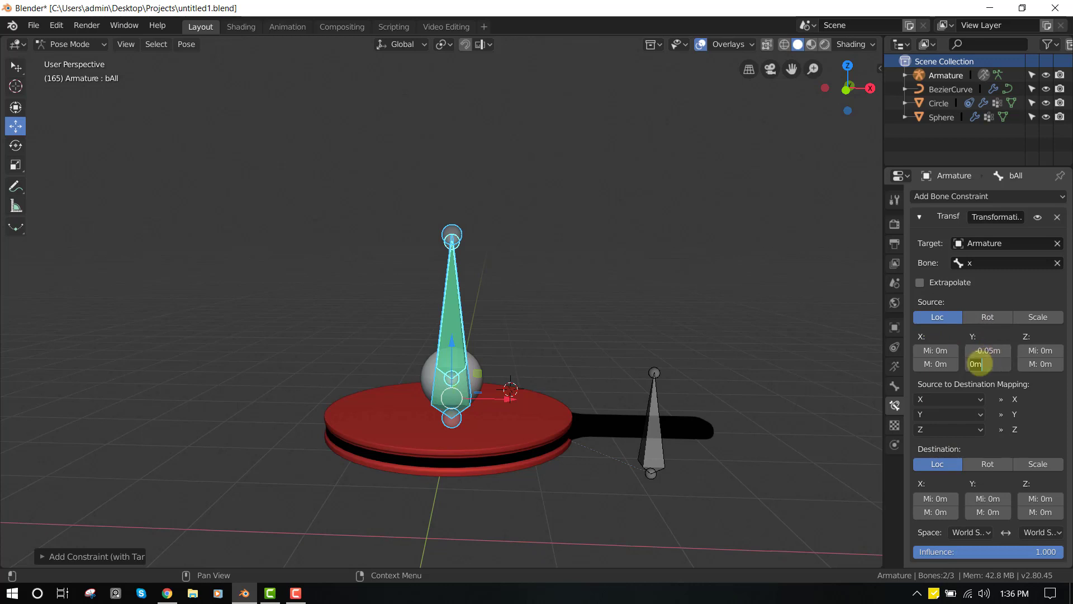
text(0.5)
key(Return)
click(980, 364)
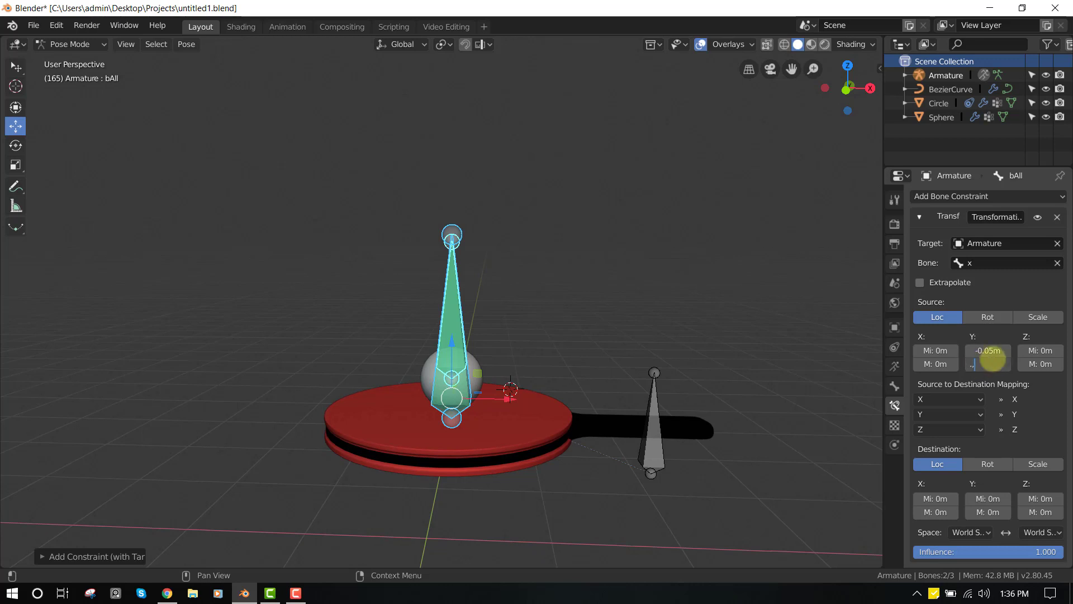
key(BackSpace)
- Set the Transformation constraint's destination location Y maximum to 5 m
click(982, 499)
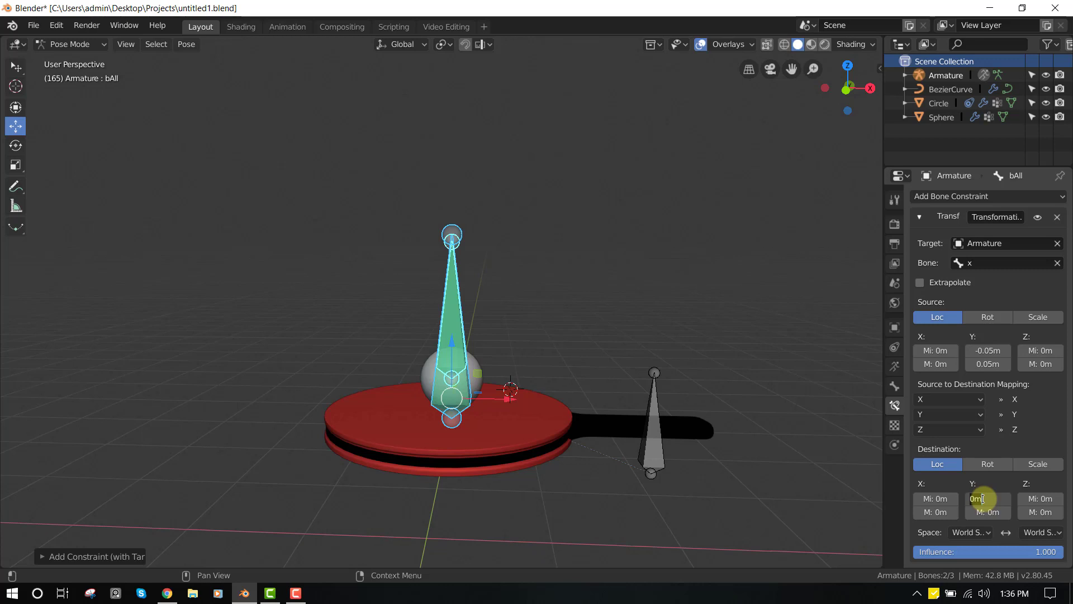
click(982, 512)
text(5)
key(Return)
- Set both the target space and the owner space of the Transformation constraint to Local Space
middle_drag(482, 423, 452, 406)
click(975, 534)
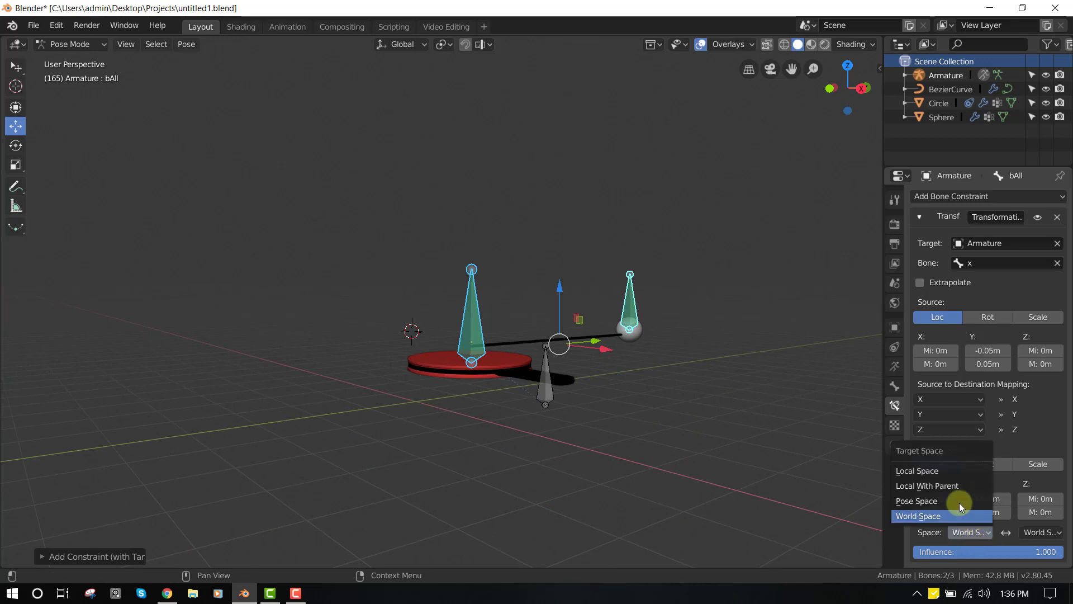
click(935, 472)
click(1042, 533)
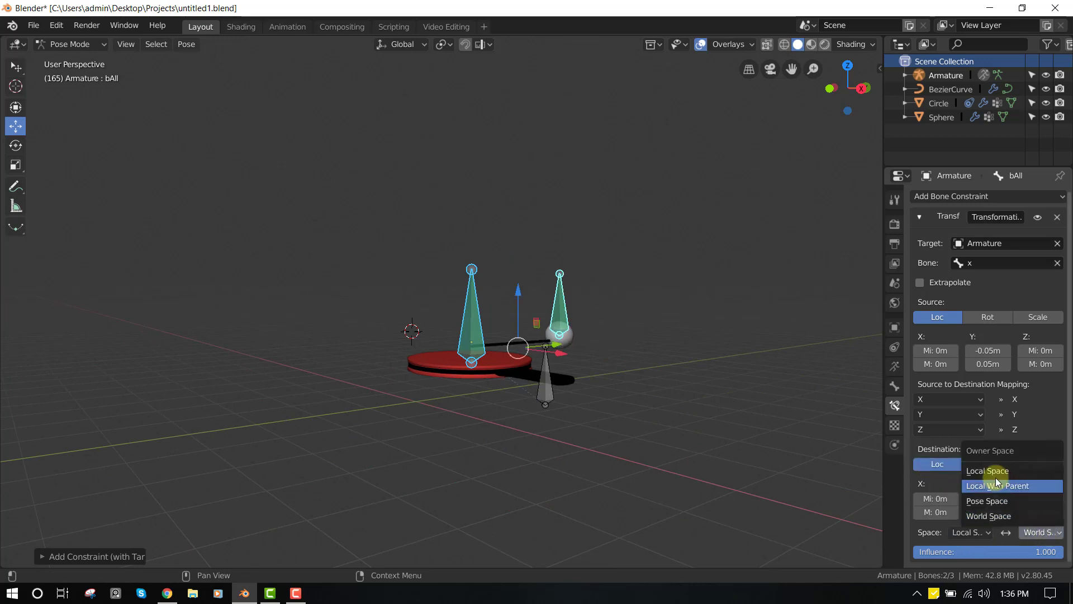
click(988, 472)
- Test-move the handle bone in front view to check the ball's reaction, cancelling each move
key(KP_1)
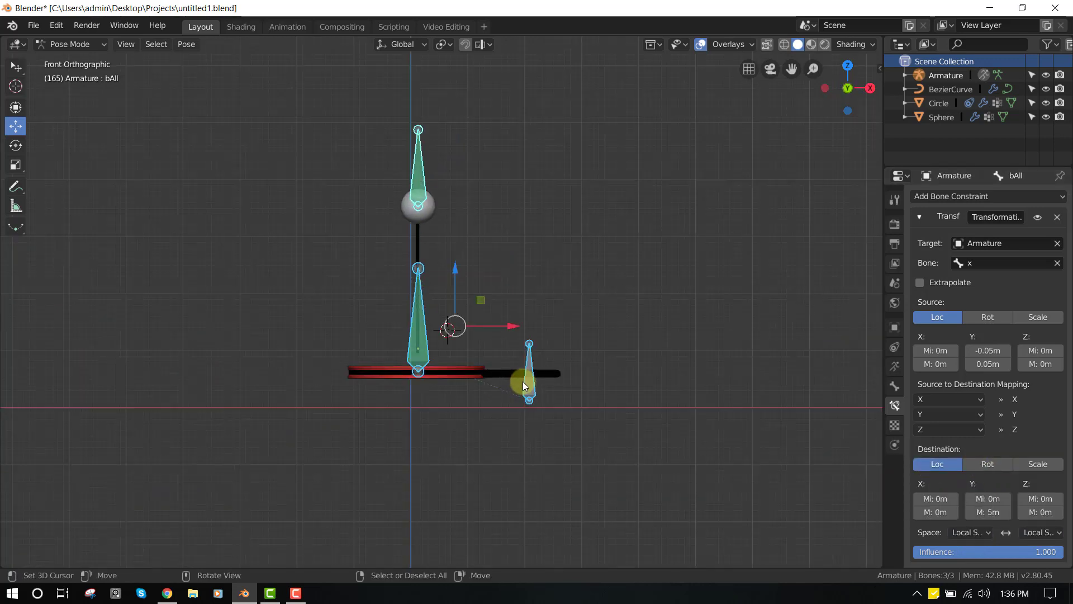
shift+click(530, 374)
click(530, 378)
key(g)
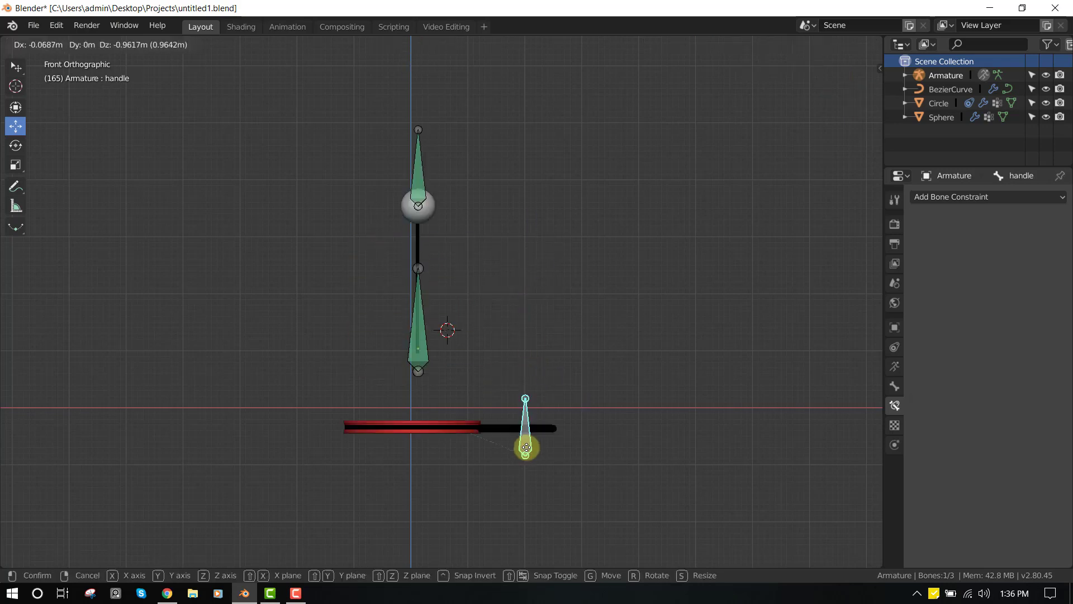
right_click(531, 295)
scroll(531, 295, down, 3)
key(g)
key(Escape)
- Review the ball bone's constraint settings, then try another cancelled move of the handle bone
click(441, 233)
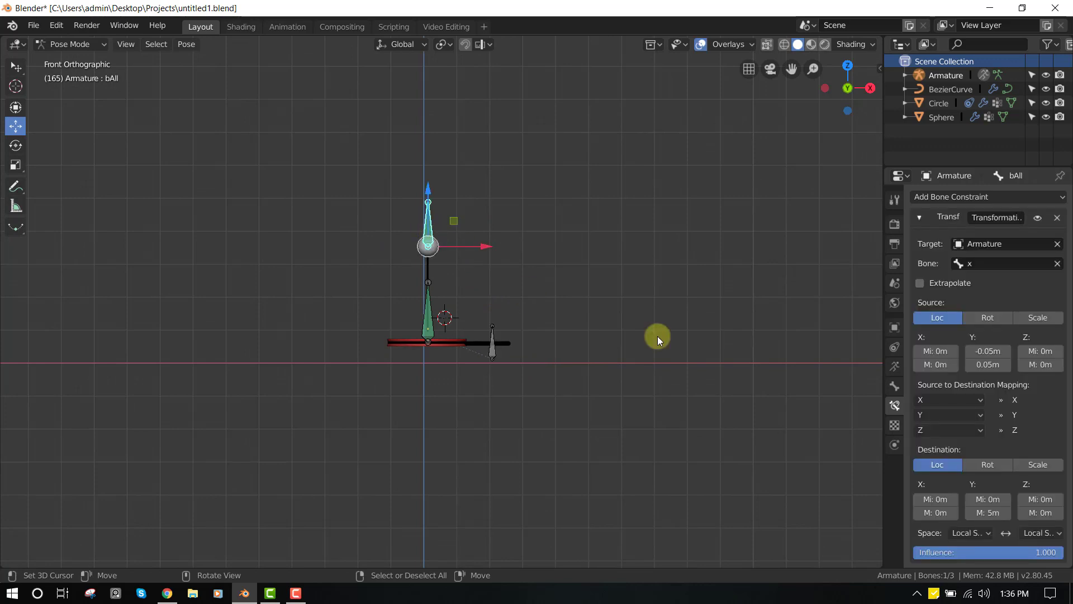
scroll(517, 335, up, 3)
click(529, 391)
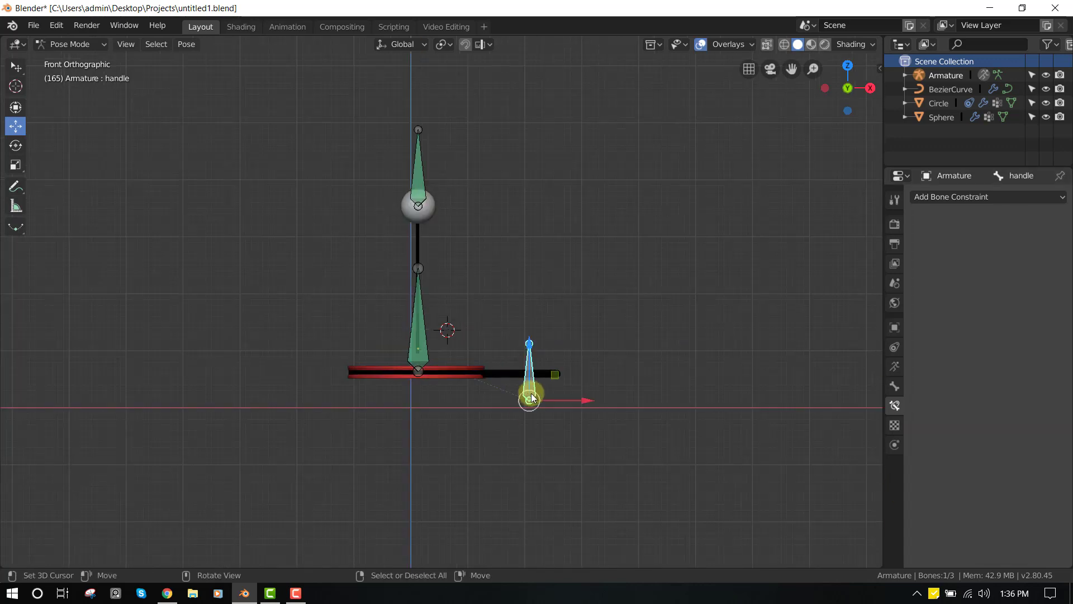
key(g)
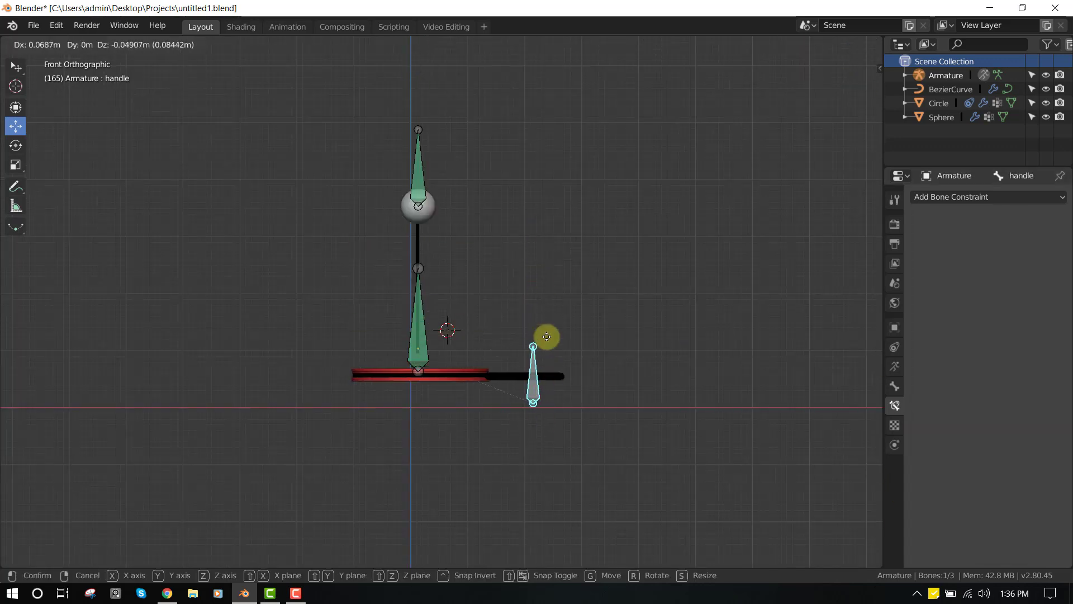
right_click(546, 335)
- Set the ball bone's destination location Y minimum to -5 m and select all bones
right_click(435, 180)
click(433, 179)
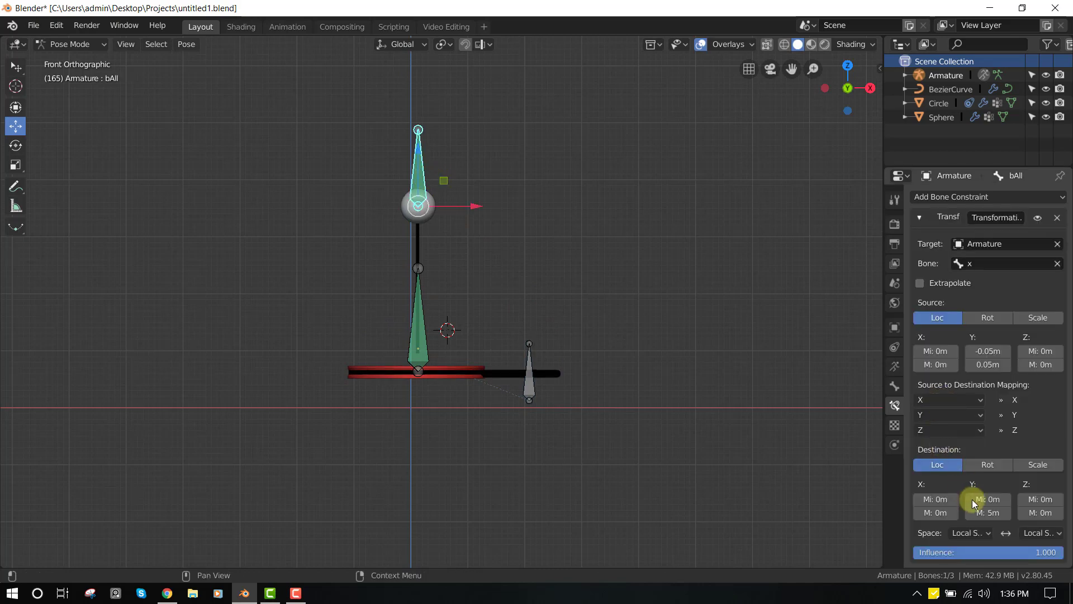
key(Return)
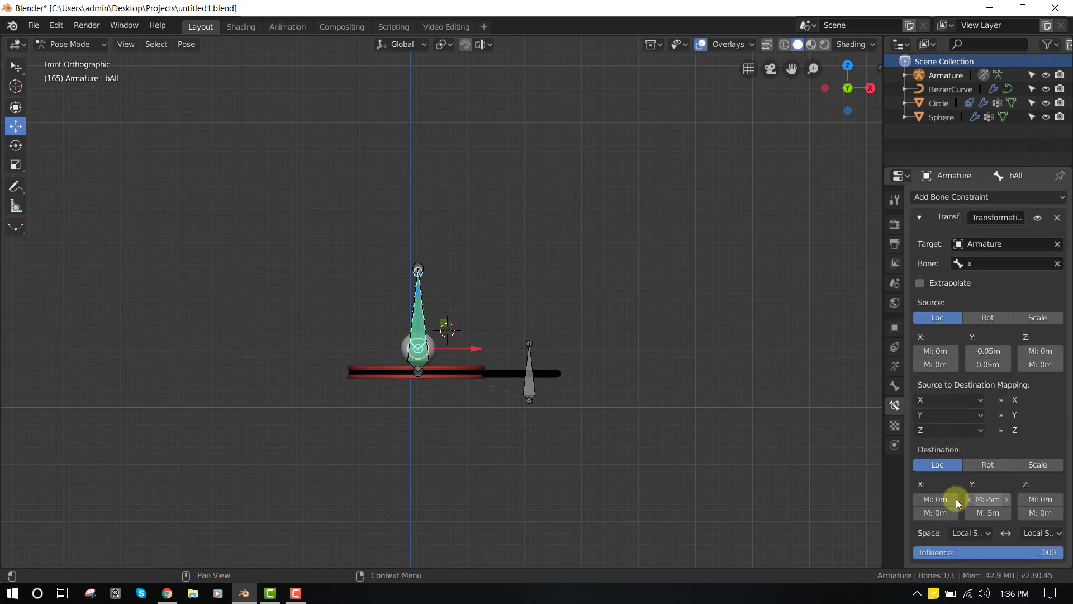
key(a)
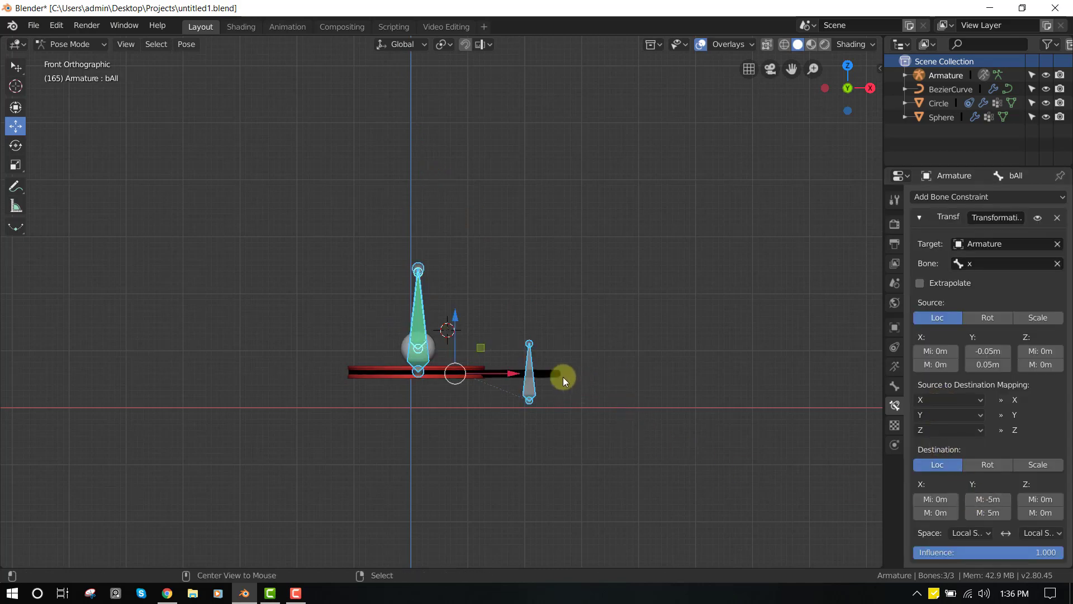